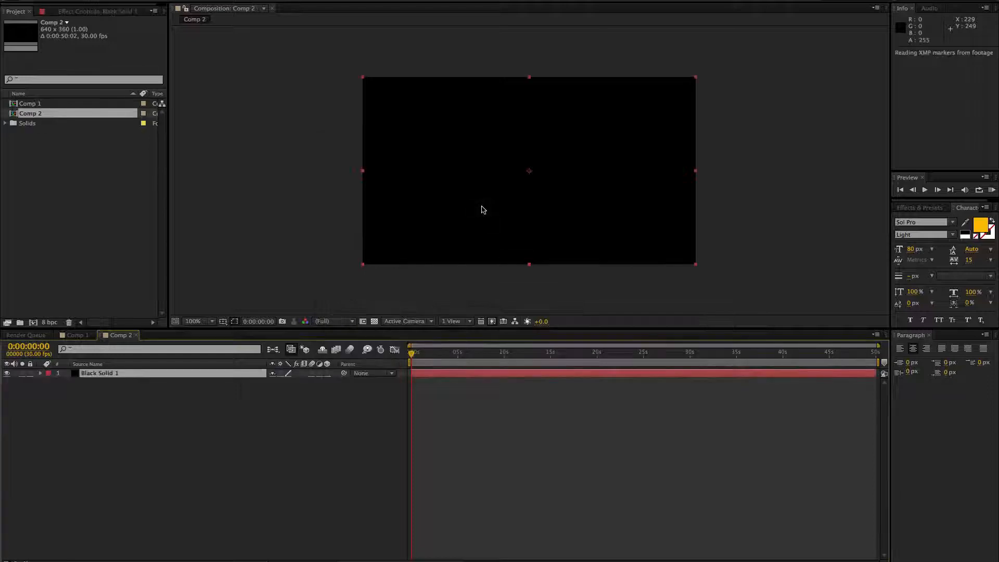
# Step: Apply the Plexus effect to the black solid and add a Paths geometry object
pyautogui.click(231, 3)
pyautogui.click(230, 4)
pyautogui.click(130, 40)
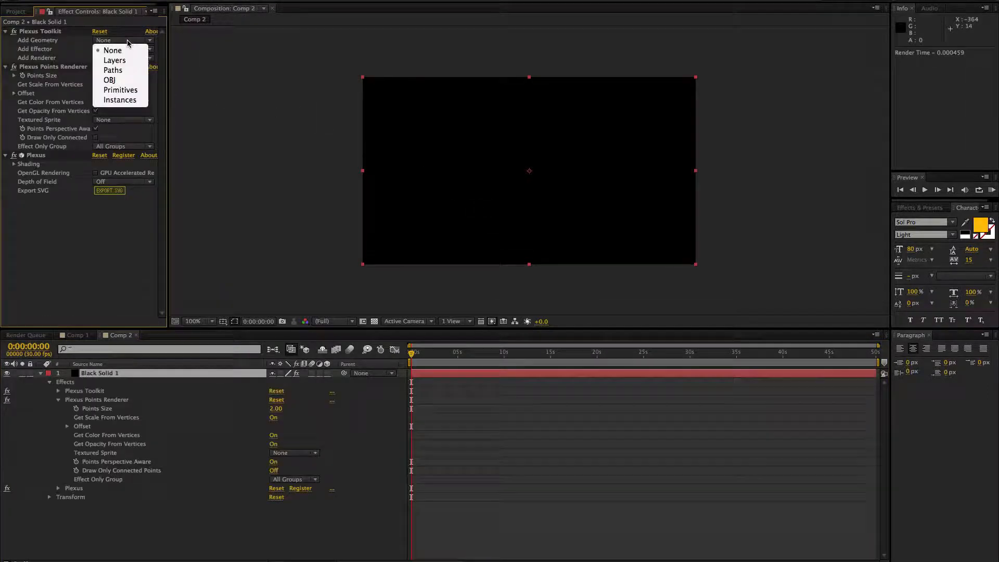
pyautogui.click(129, 70)
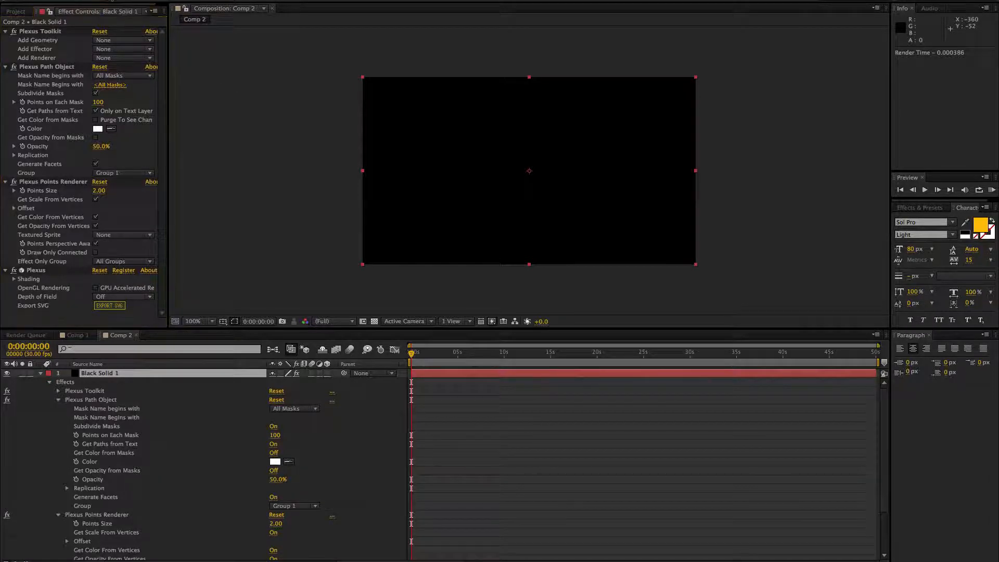
# Step: Draw a straight horizontal mask line through the middle of the composition, extending past both frame edges
pyautogui.click(352, 171)
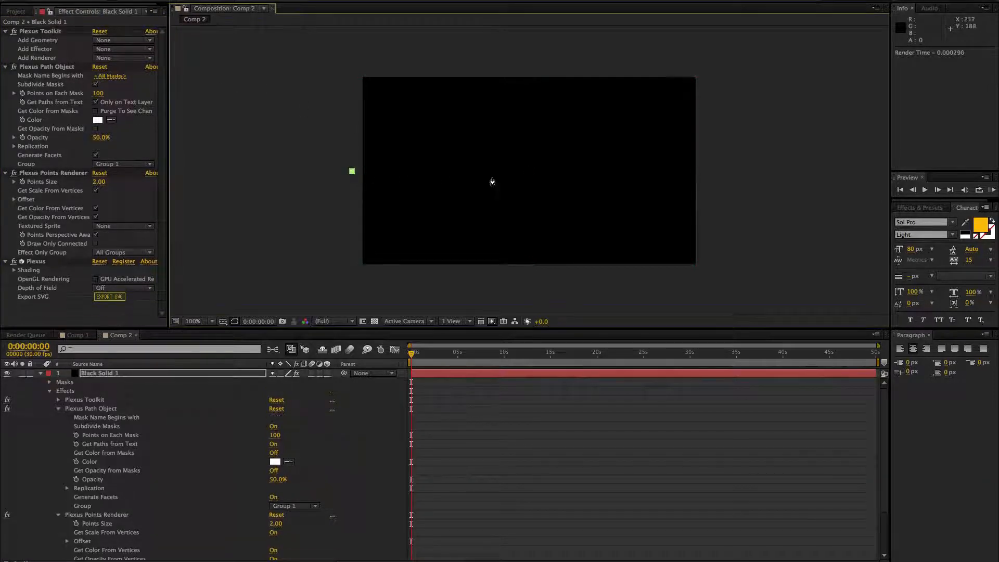
pyautogui.click(717, 171)
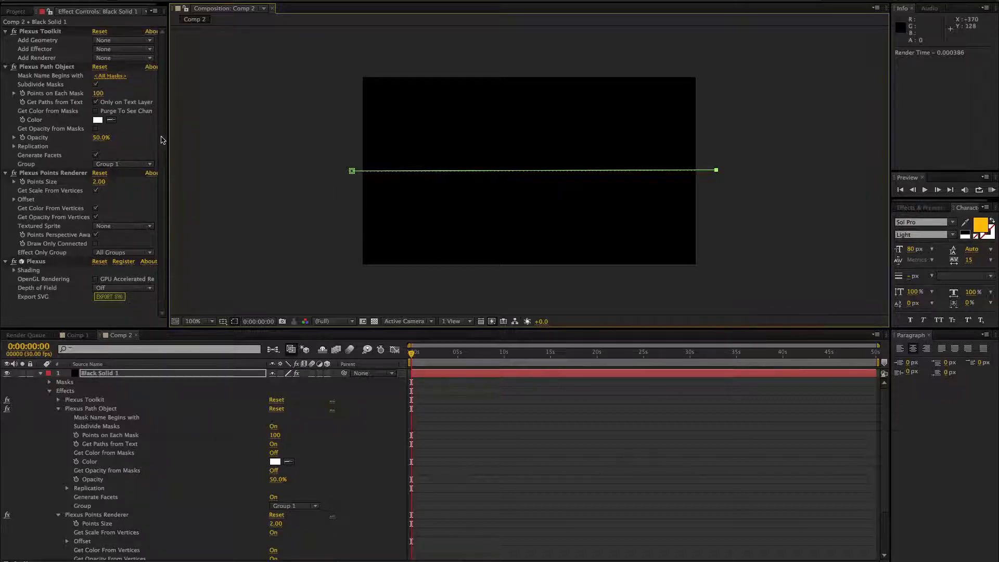
pyautogui.click(237, 159)
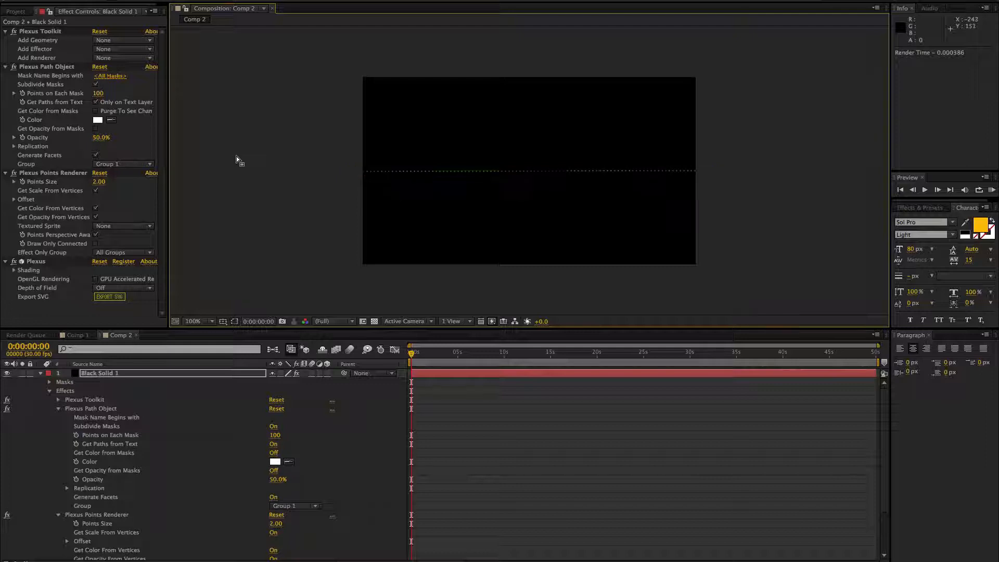
# Step: Set the Points Renderer's point size to 6 and finish with 8 points on each mask after trying 20
pyautogui.moveTo(98, 182); pyautogui.dragTo(115, 183)
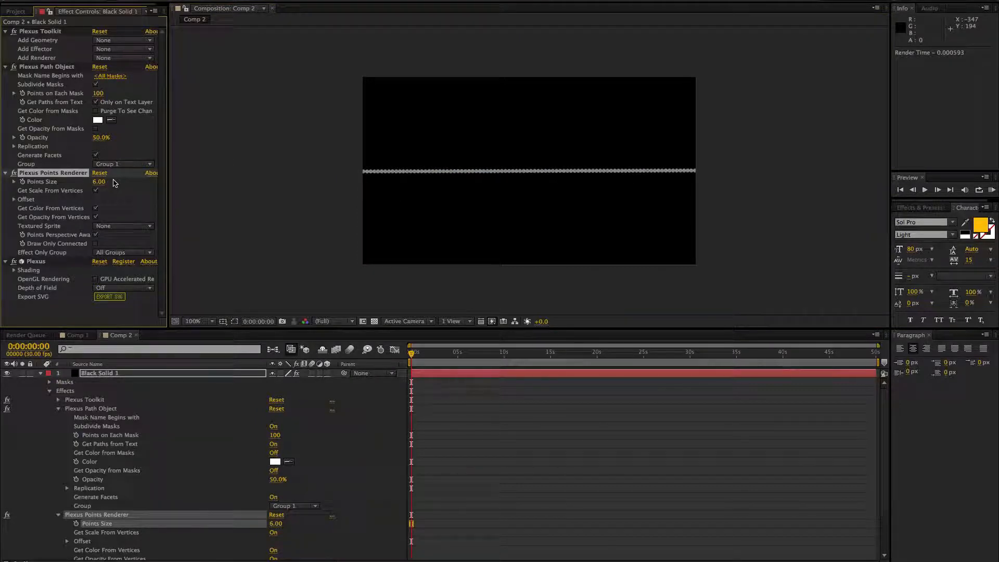
pyautogui.click(98, 93)
pyautogui.write('20')
pyautogui.press('Return')
pyautogui.click(97, 93)
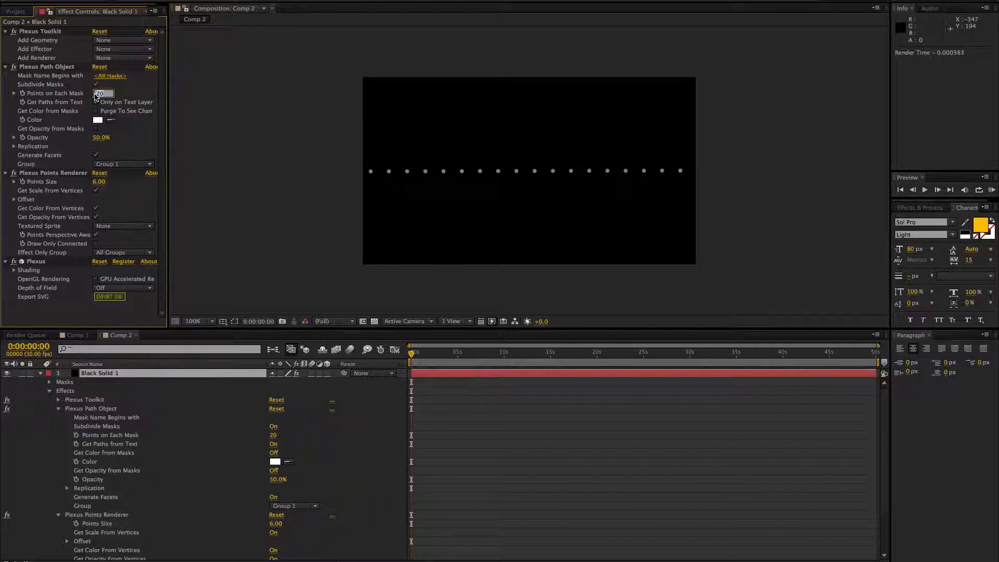
pyautogui.write('8')
pyautogui.press('Return')
# Step: Create a camera with the default settings and orbit it to view the line of points at an angle from above
pyautogui.click(195, 0)
pyautogui.moveTo(208, 0)
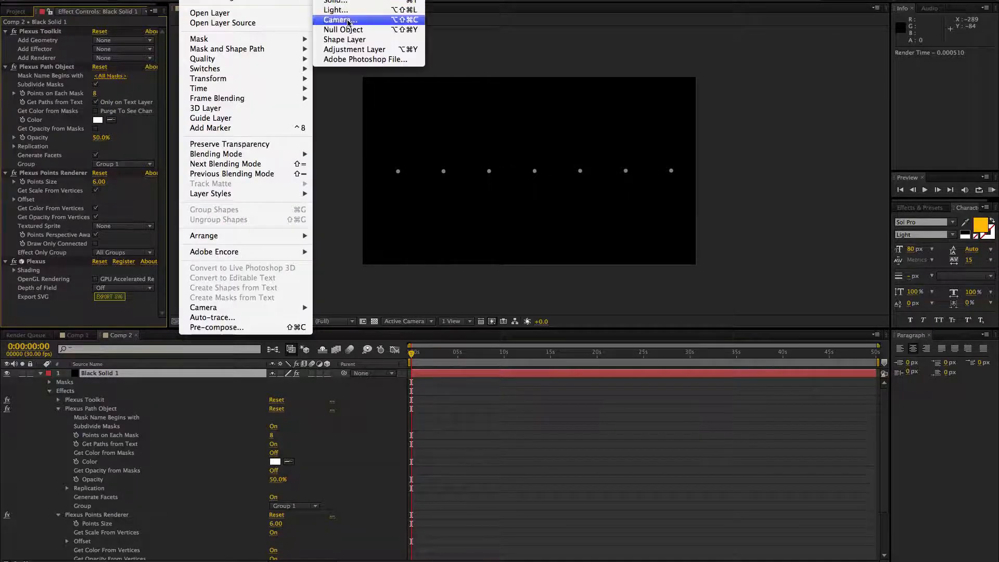
pyautogui.click(348, 20)
pyautogui.click(341, 258)
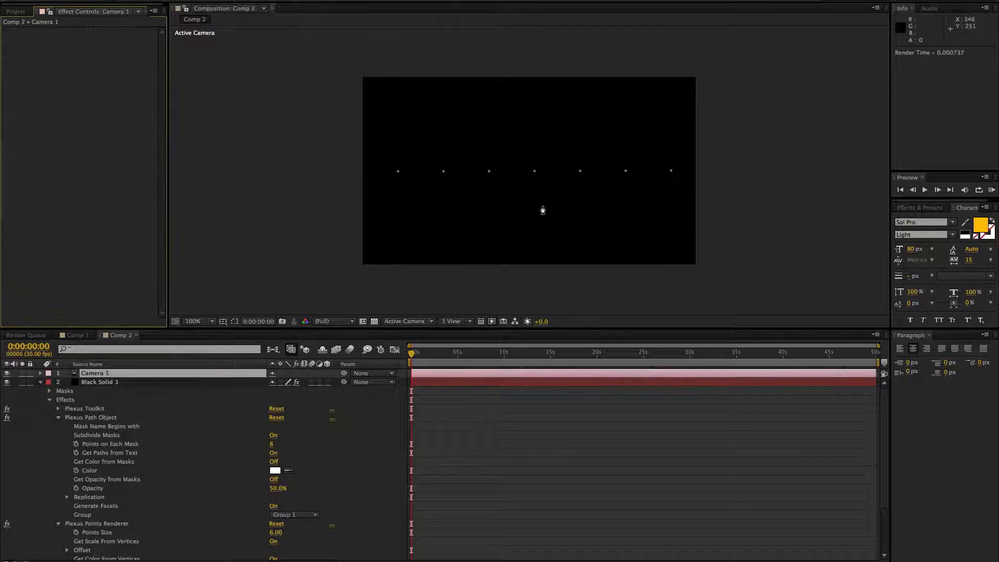
pyautogui.moveTo(549, 197); pyautogui.dragTo(463, 235)
# Step: Replicate the black solid's path object to 8 total copies and set the point size to 7.5
pyautogui.click(102, 383)
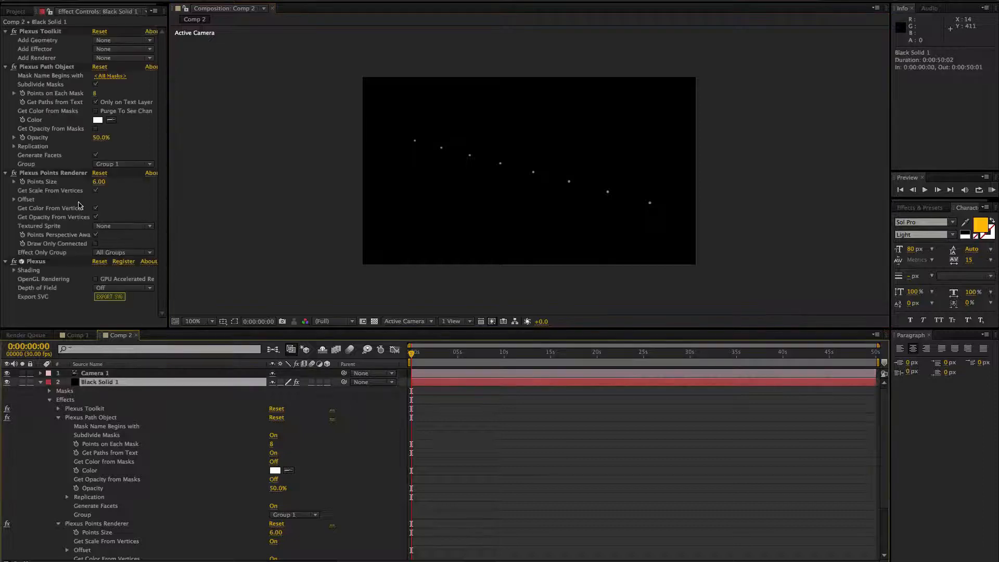
pyautogui.click(14, 147)
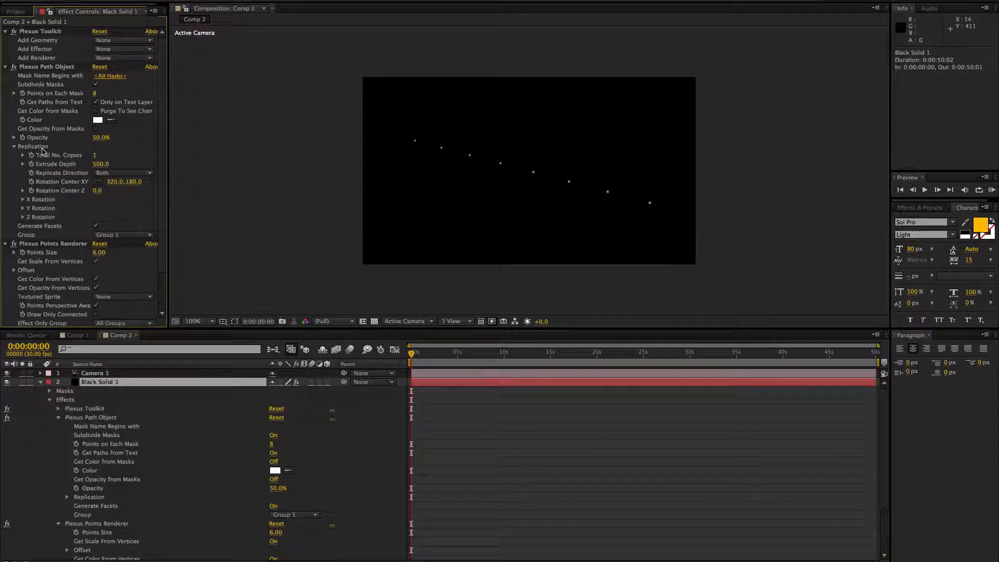
pyautogui.click(95, 156)
pyautogui.press('Return')
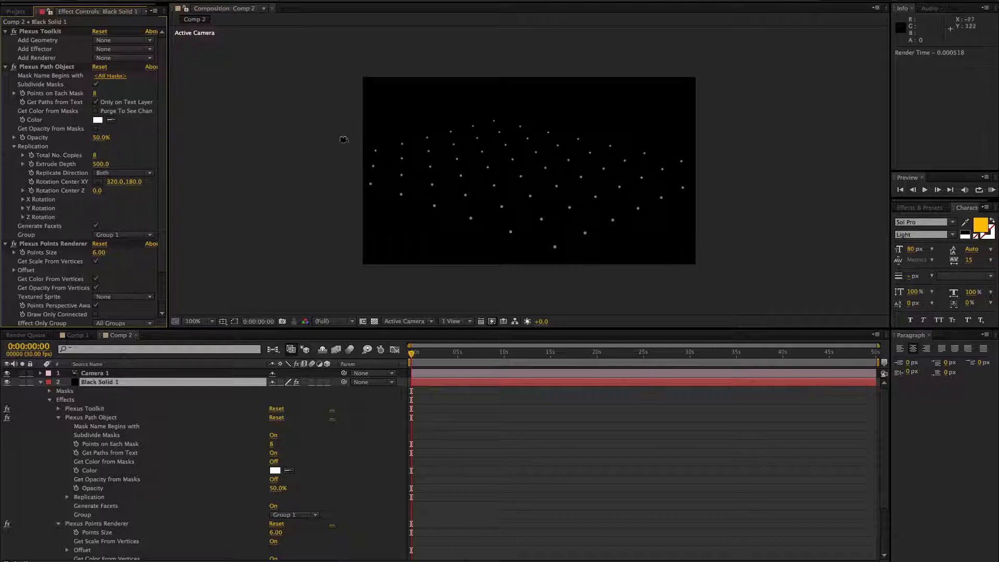
pyautogui.moveTo(101, 253); pyautogui.dragTo(110, 252)
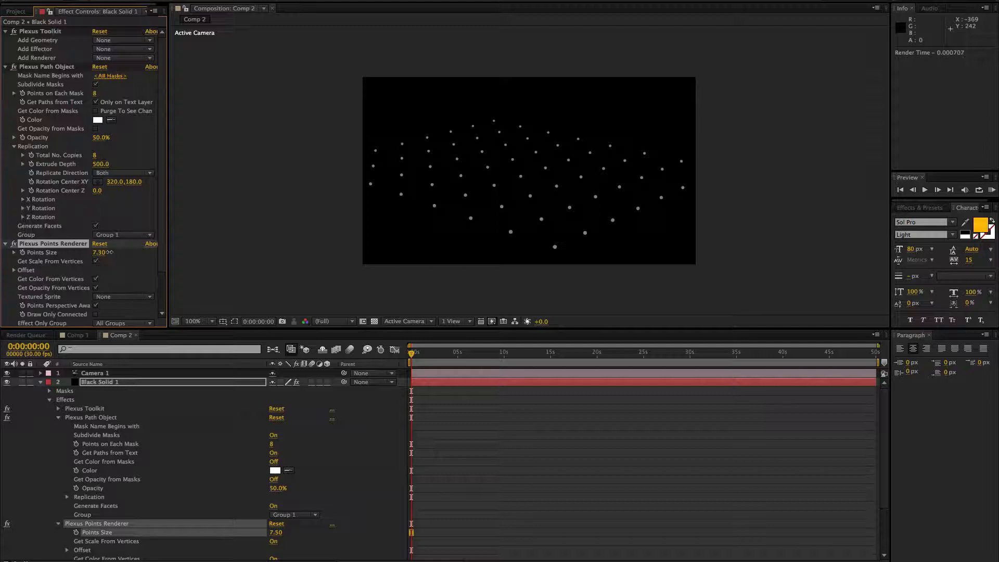
# Step: Add a Beams renderer with a start thickness of 21, turn off the Points Renderer and set the path opacity to 100%
pyautogui.click(105, 61)
pyautogui.click(111, 120)
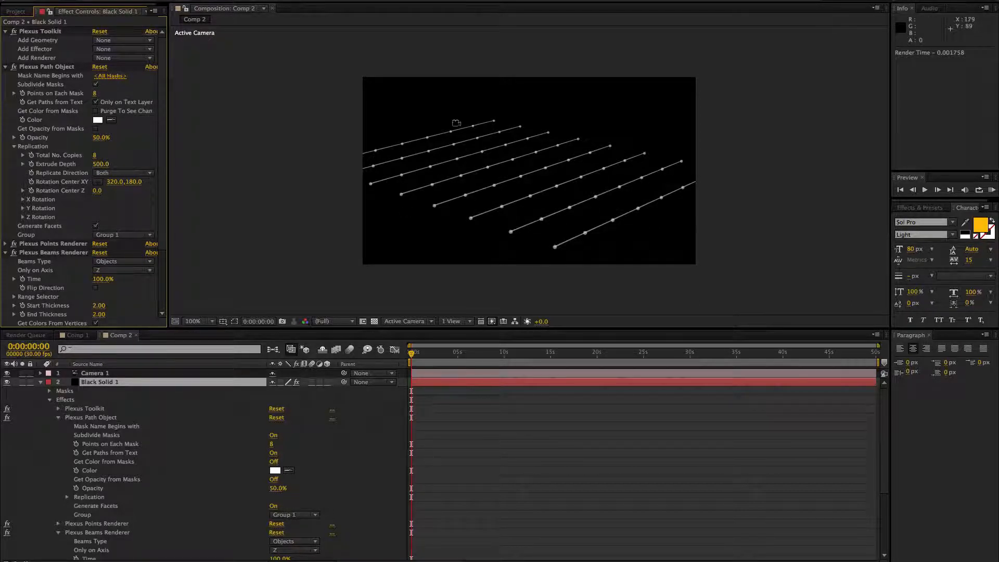
pyautogui.scroll(-3, 162, 256)
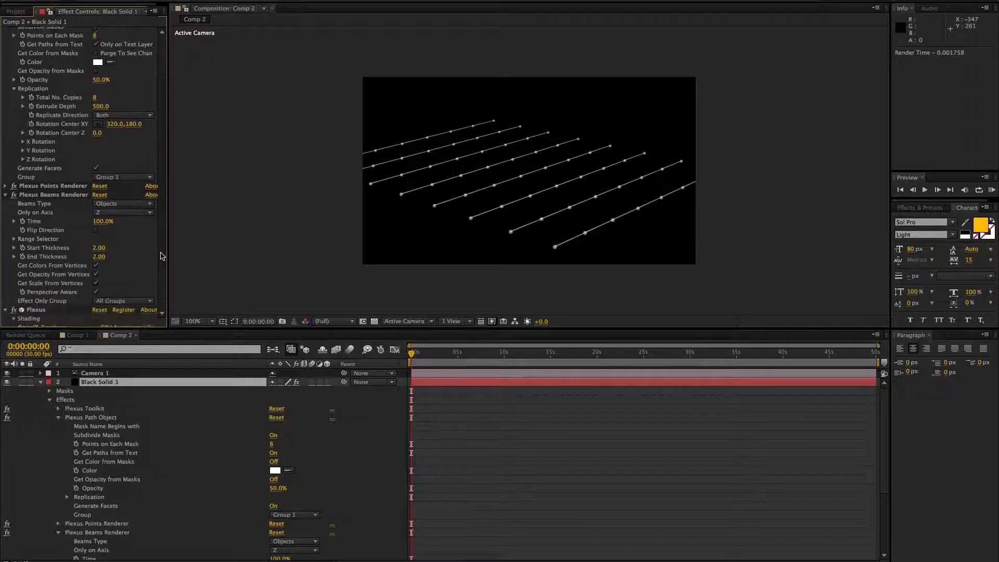
pyautogui.scroll(-1, 163, 256)
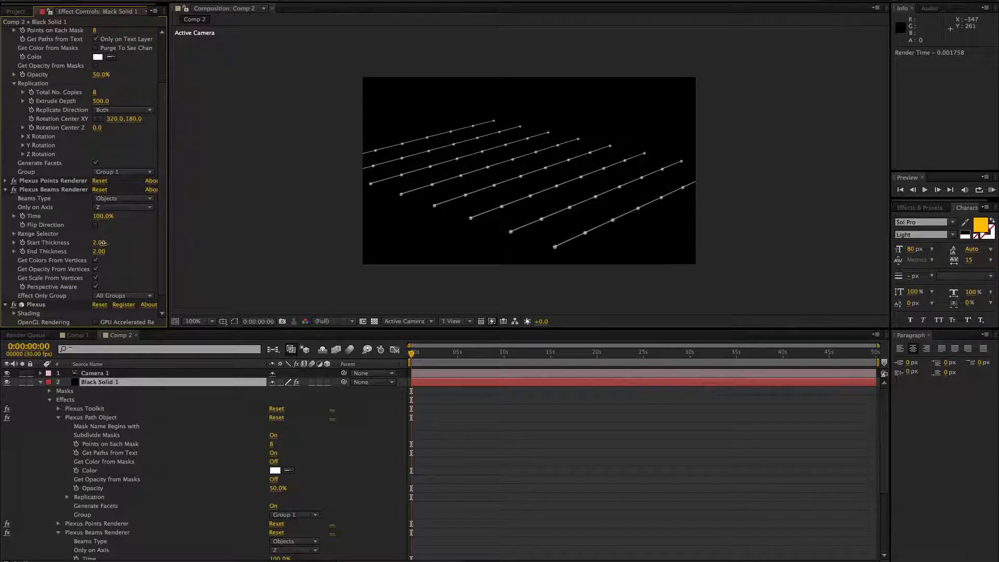
pyautogui.moveTo(102, 243); pyautogui.dragTo(112, 243)
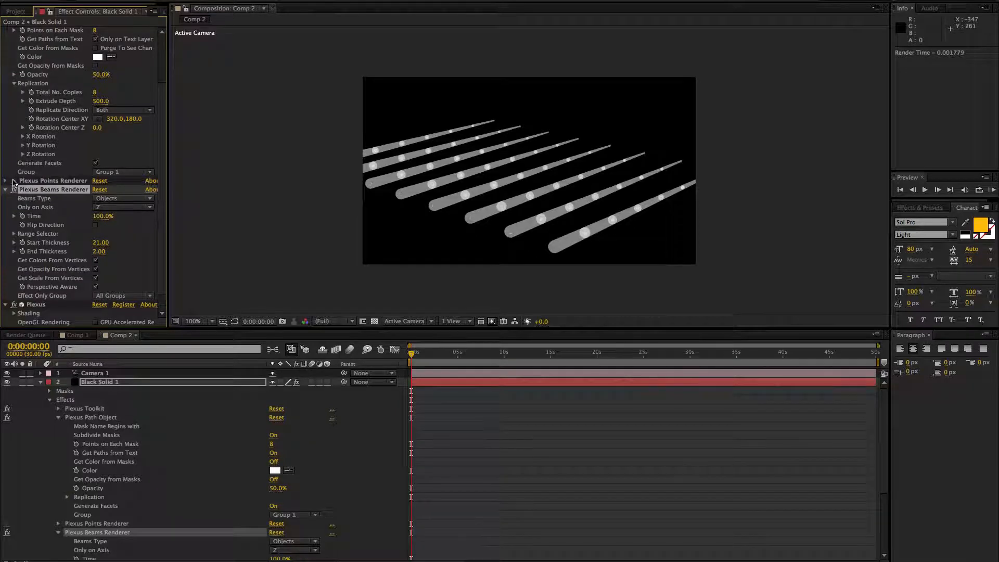
pyautogui.moveTo(101, 75); pyautogui.dragTo(139, 74)
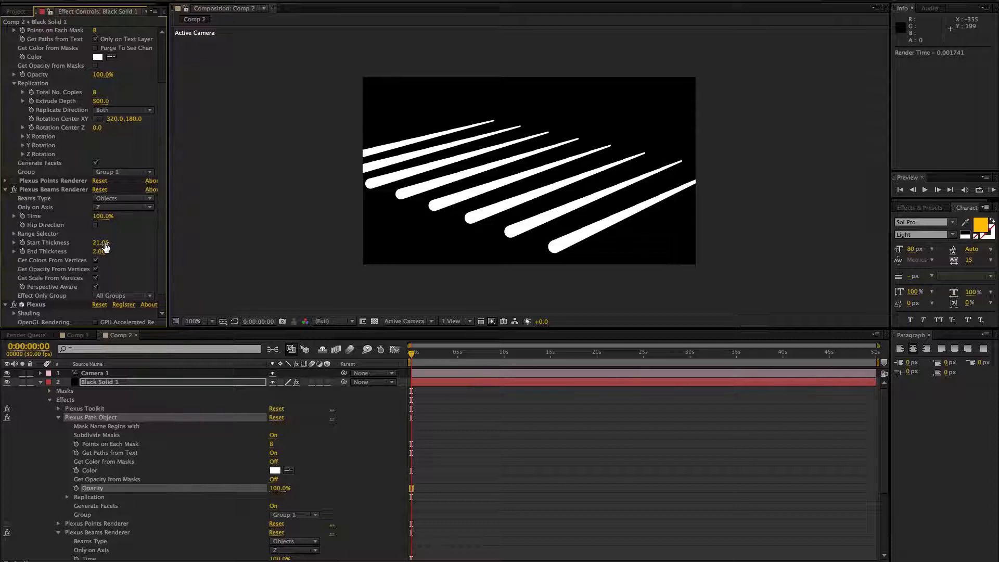
# Step: Set the beams to 3 start and 43 end thickness, with a range from 36% to 71%
pyautogui.moveTo(105, 247)
pyautogui.mouseDown()
pyautogui.moveTo(95, 251)
pyautogui.moveTo(115, 251)
pyautogui.moveTo(92, 247)
pyautogui.mouseUp()
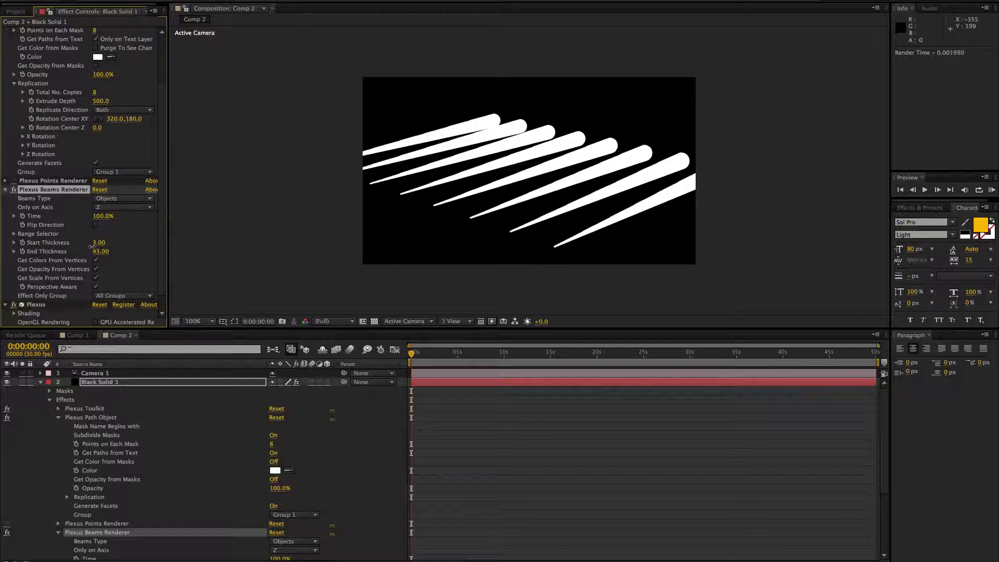
pyautogui.click(14, 235)
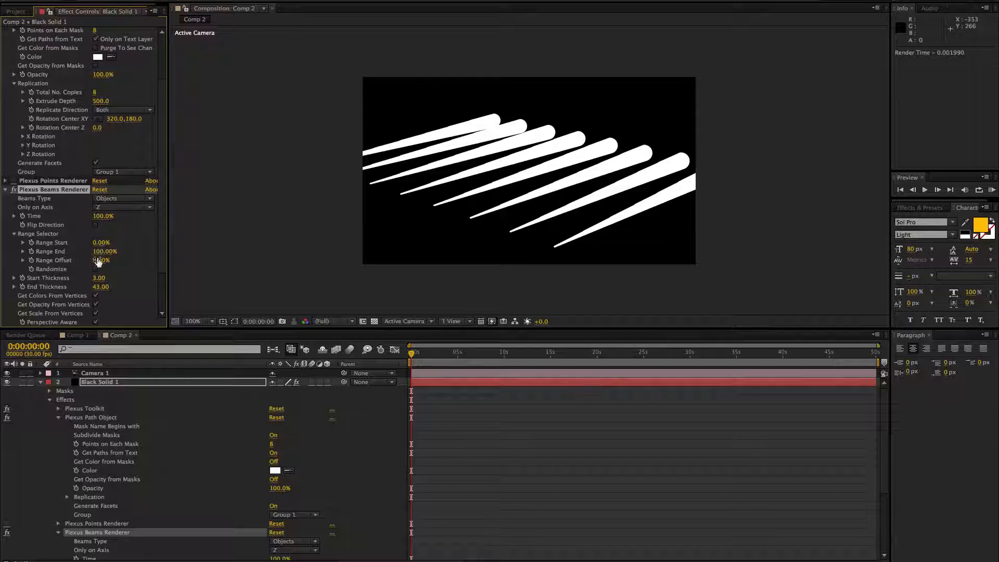
pyautogui.moveTo(104, 251)
pyautogui.mouseDown()
pyautogui.moveTo(56, 254)
pyautogui.moveTo(114, 252)
pyautogui.moveTo(100, 255)
pyautogui.moveTo(118, 242)
pyautogui.mouseUp()
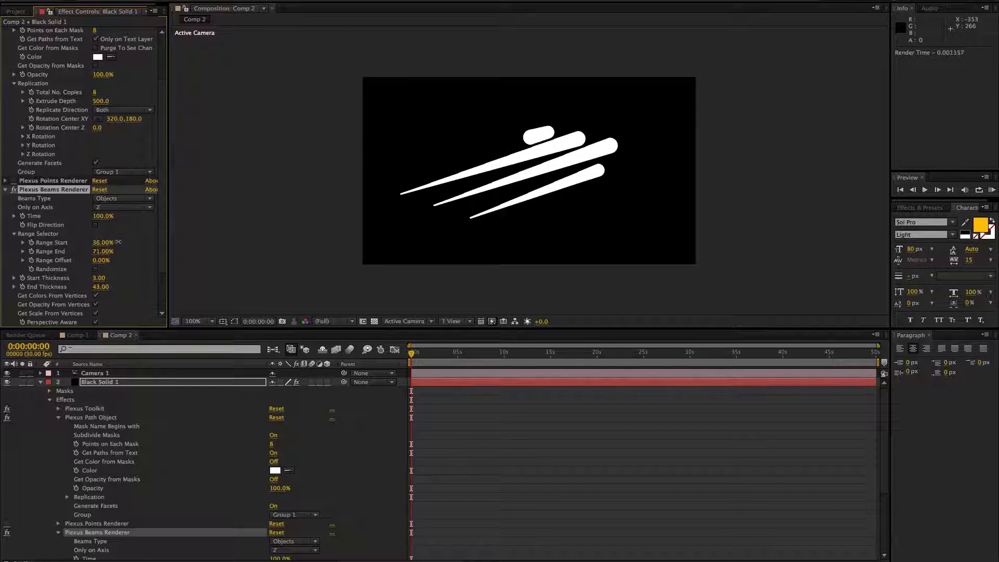
# Step: Set the beams' start and end thickness to 20 and shift the range offset to -2%
pyautogui.click(100, 287)
pyautogui.write('20')
pyautogui.click(102, 278)
pyautogui.write('2')
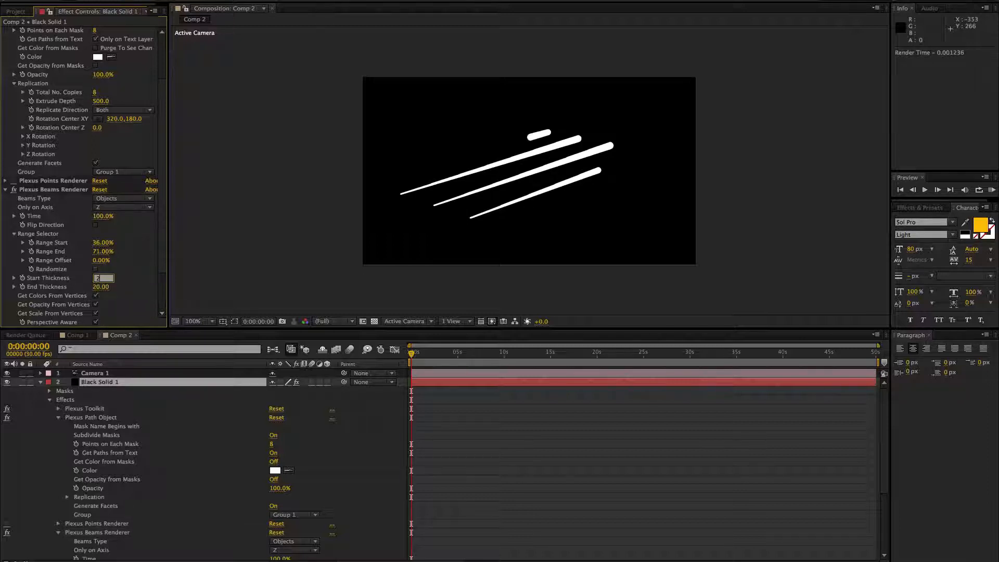
pyautogui.write('0')
pyautogui.press('Return')
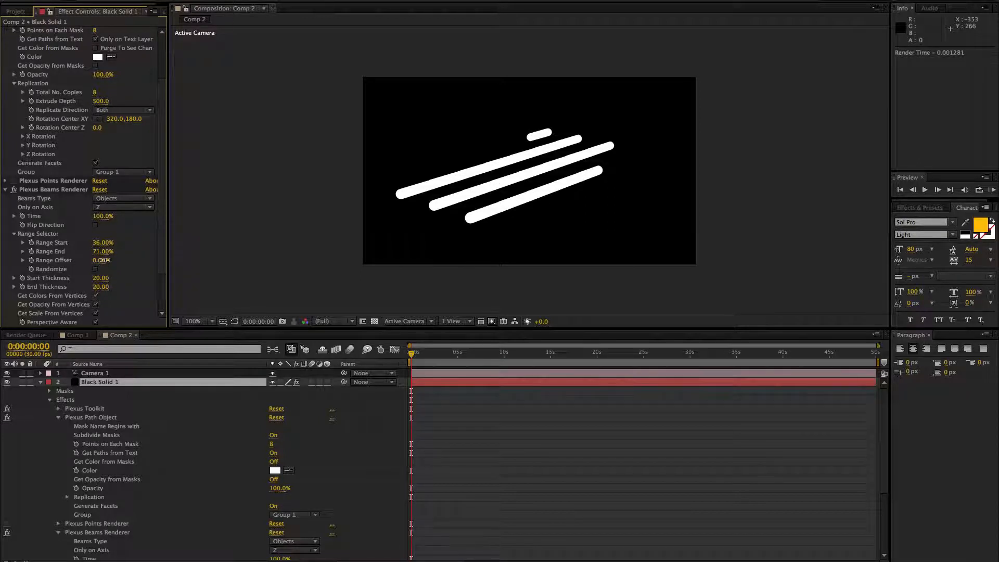
pyautogui.moveTo(101, 260); pyautogui.dragTo(137, 291)
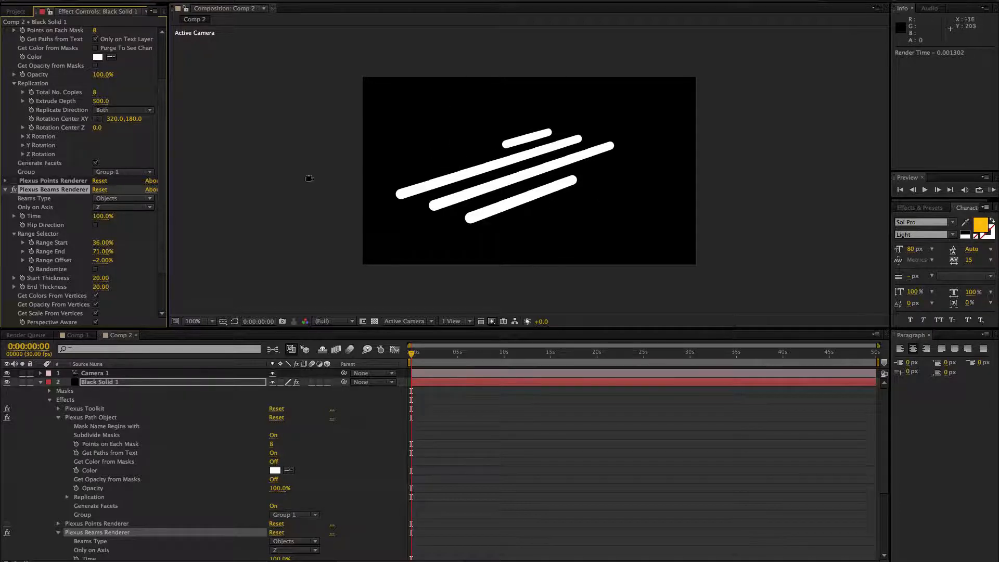
# Step: Delete the Beams Renderer from the black solid and turn the Points Renderer back on
pyautogui.scroll(-2, 162, 211)
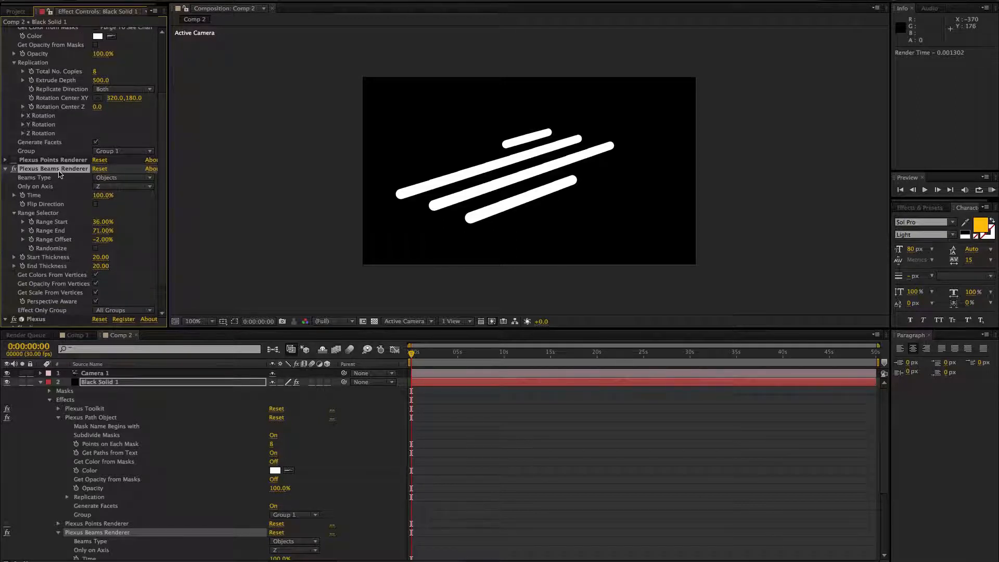
pyautogui.press('Delete')
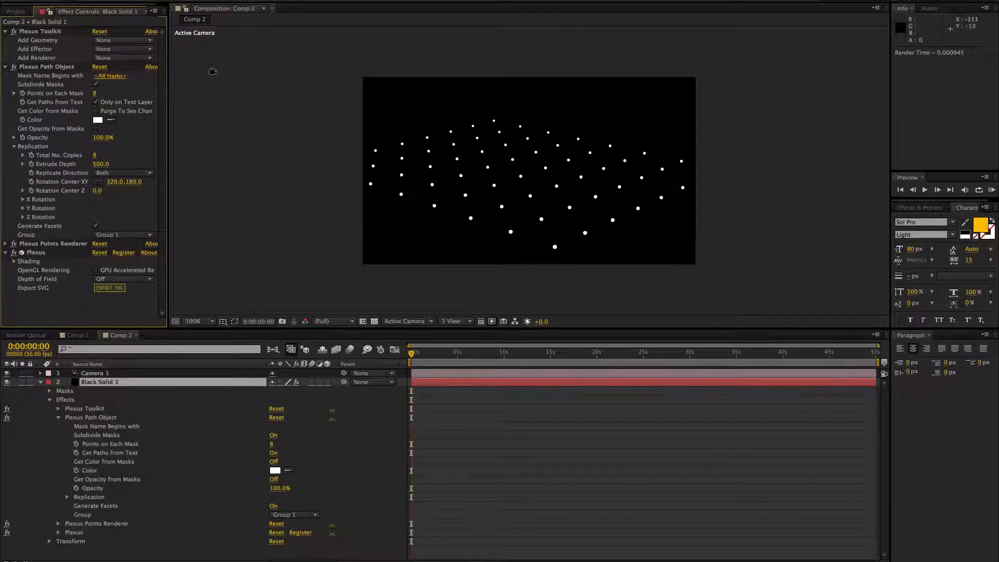
# Step: Create a new light of the Point type, keeping its other default settings
pyautogui.click(190, 0)
pyautogui.moveTo(201, 0)
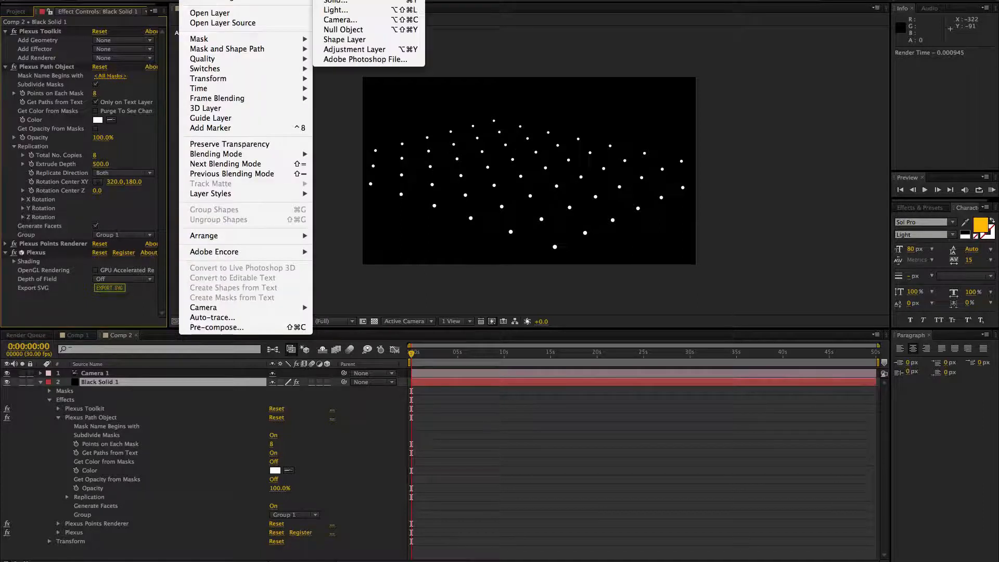
pyautogui.click(336, 10)
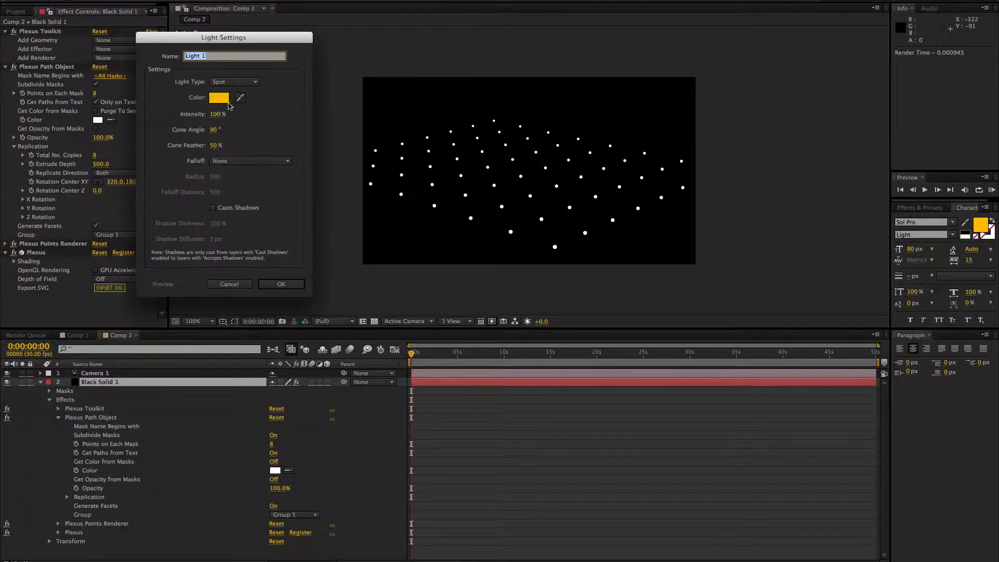
pyautogui.click(234, 82)
pyautogui.click(229, 110)
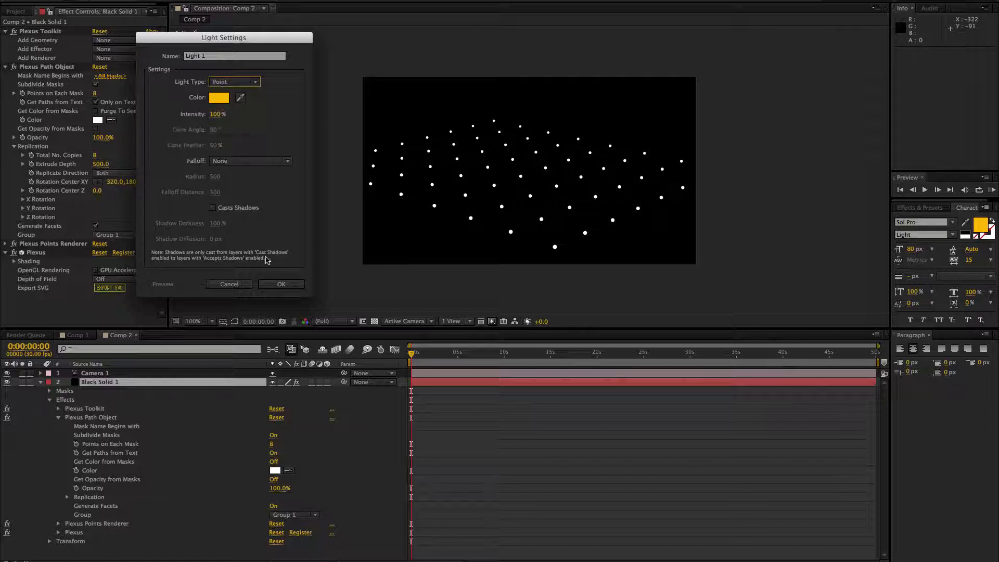
pyautogui.click(287, 284)
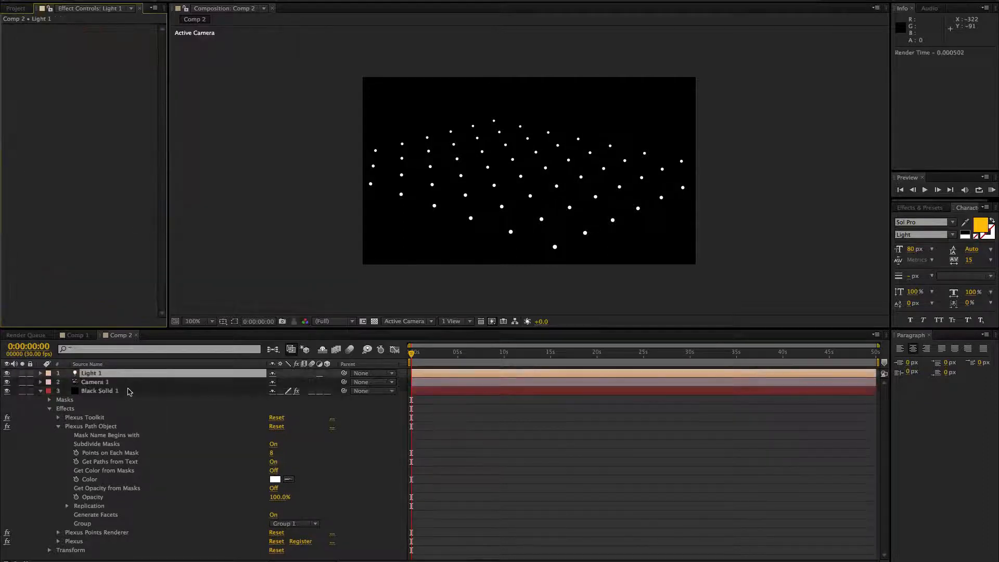
# Step: Add a Layers geometry object to the black solid's Plexus effect so the point light becomes a vertex
pyautogui.click(99, 391)
pyautogui.click(115, 41)
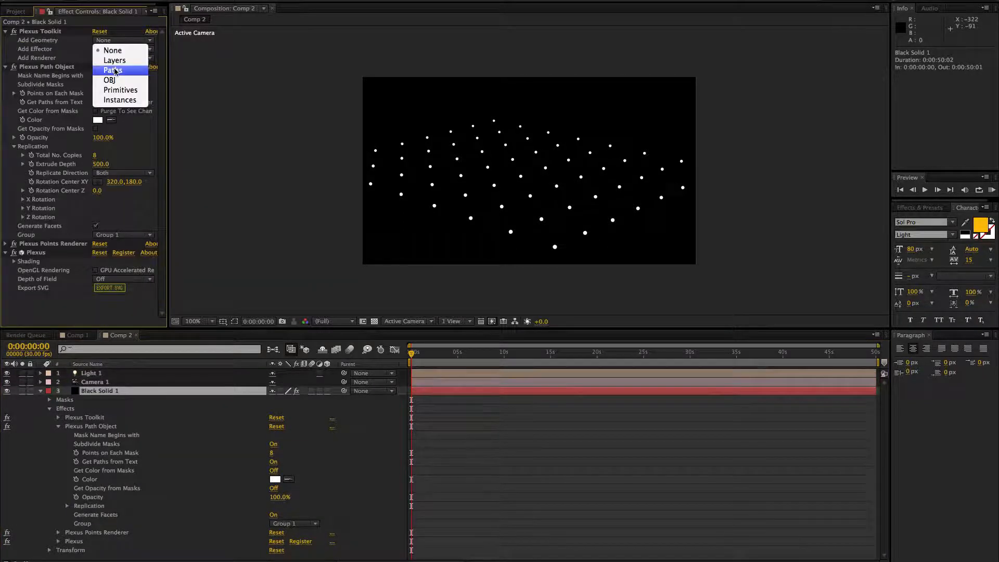
pyautogui.click(117, 63)
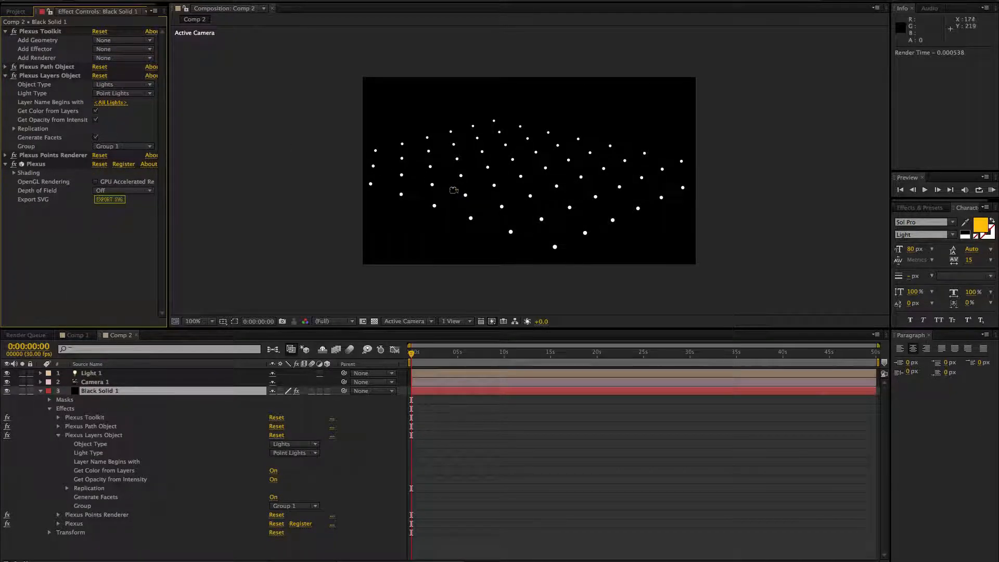
# Step: Set the Z position of the point light to 0
pyautogui.click(102, 375)
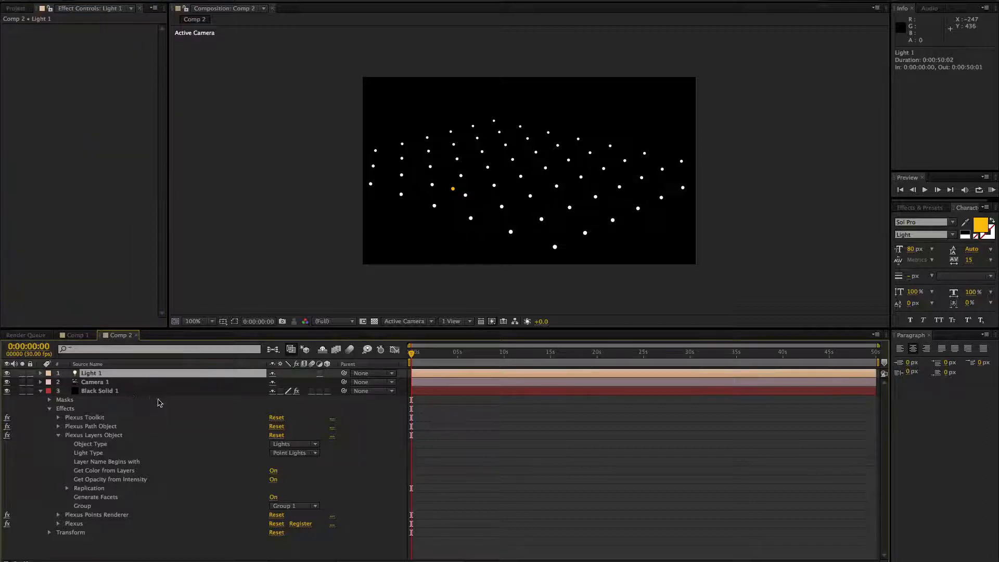
pyautogui.press('p')
pyautogui.click(318, 383)
pyautogui.write('0')
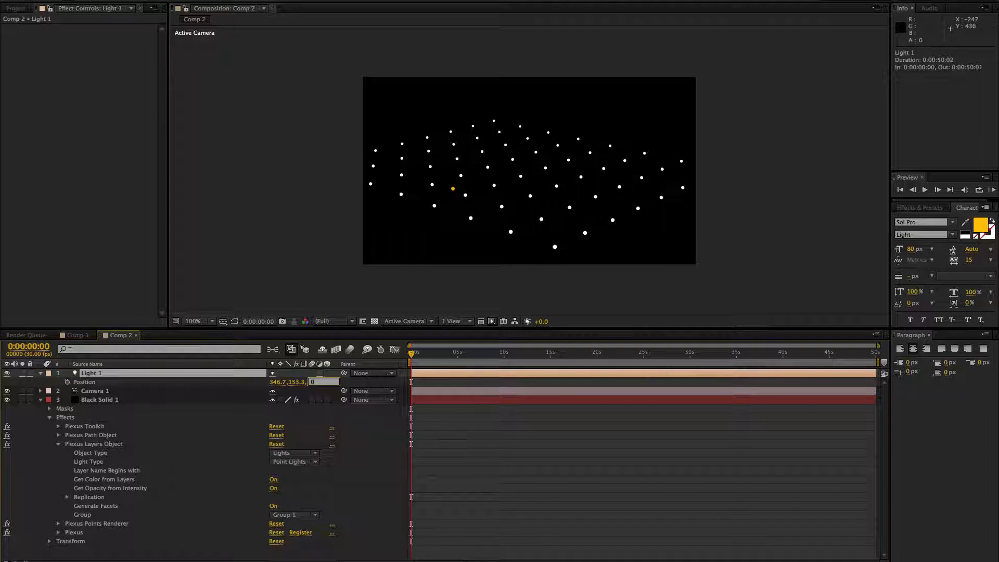
pyautogui.click(363, 386)
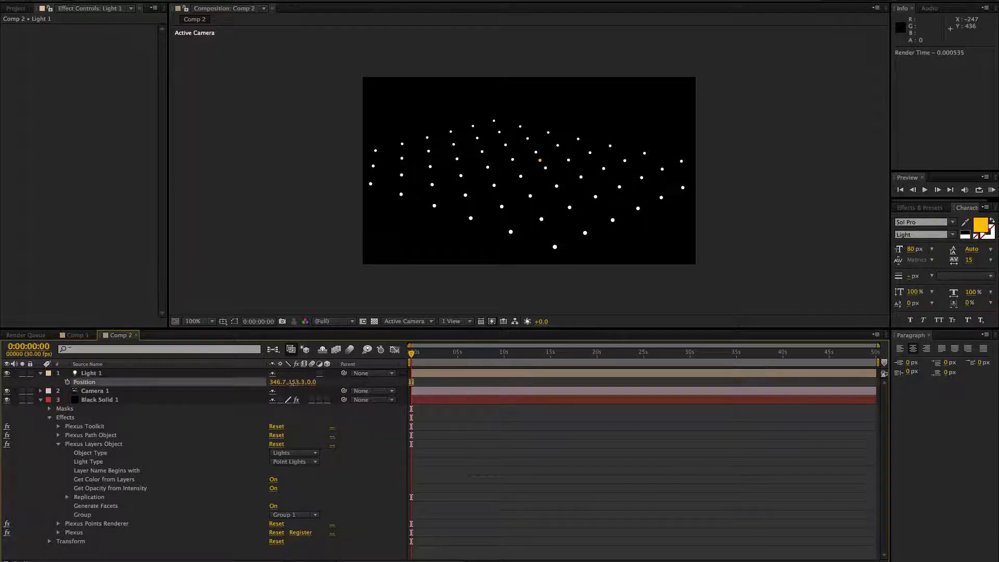
# Step: Raise the point light above the point grid by setting its Y position to about -1.7
pyautogui.moveTo(296, 384); pyautogui.dragTo(216, 385)
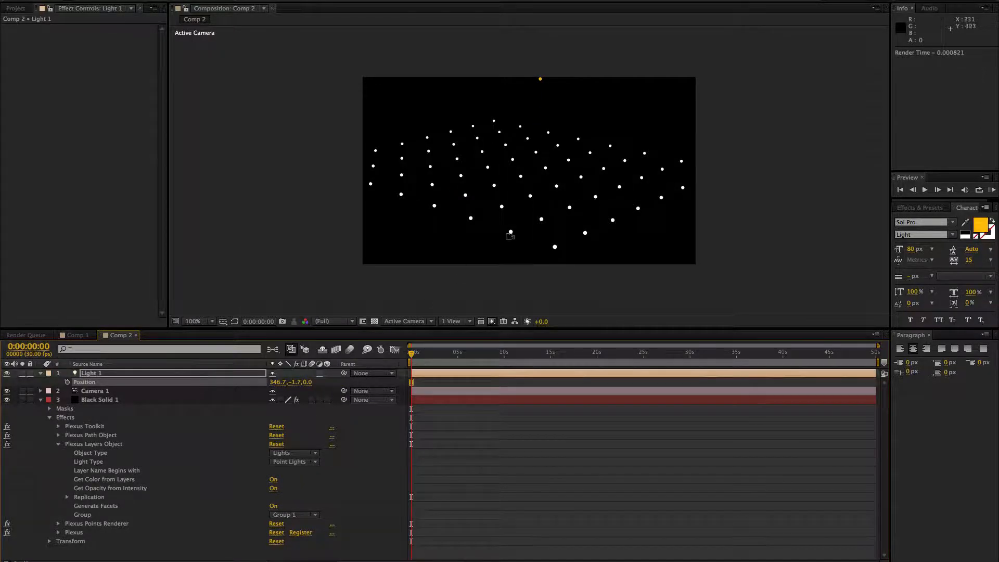
pyautogui.moveTo(628, 227); pyautogui.dragTo(510, 344)
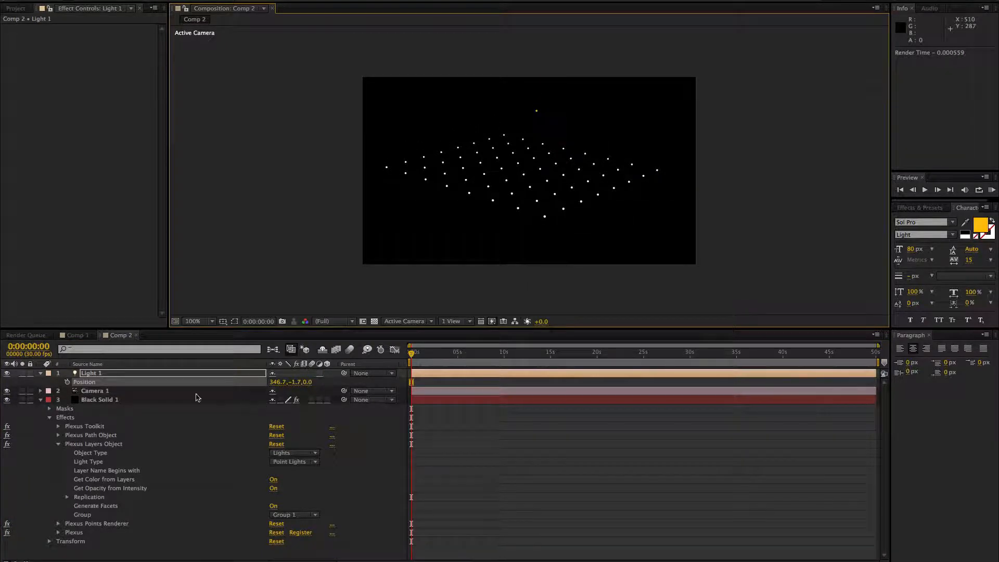
# Step: Set the Points Size of the black solid's Plexus Points Renderer to about 12.2
pyautogui.click(156, 401)
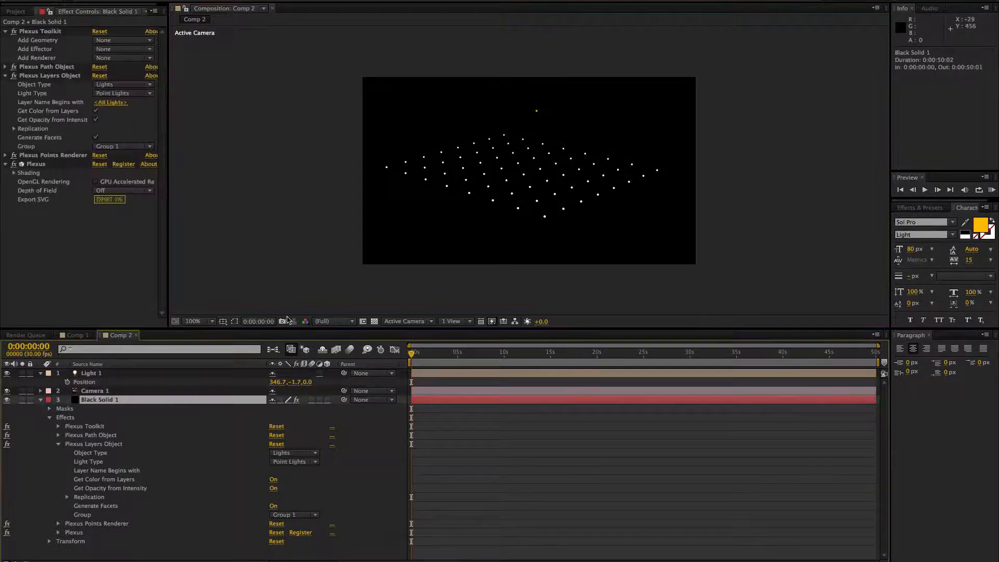
pyautogui.click(6, 156)
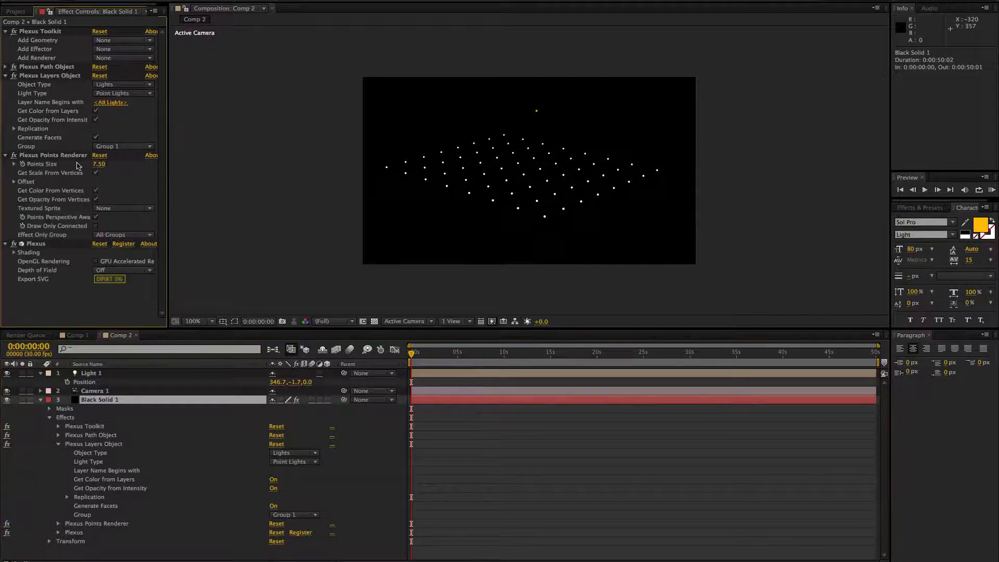
pyautogui.moveTo(102, 166); pyautogui.dragTo(120, 165)
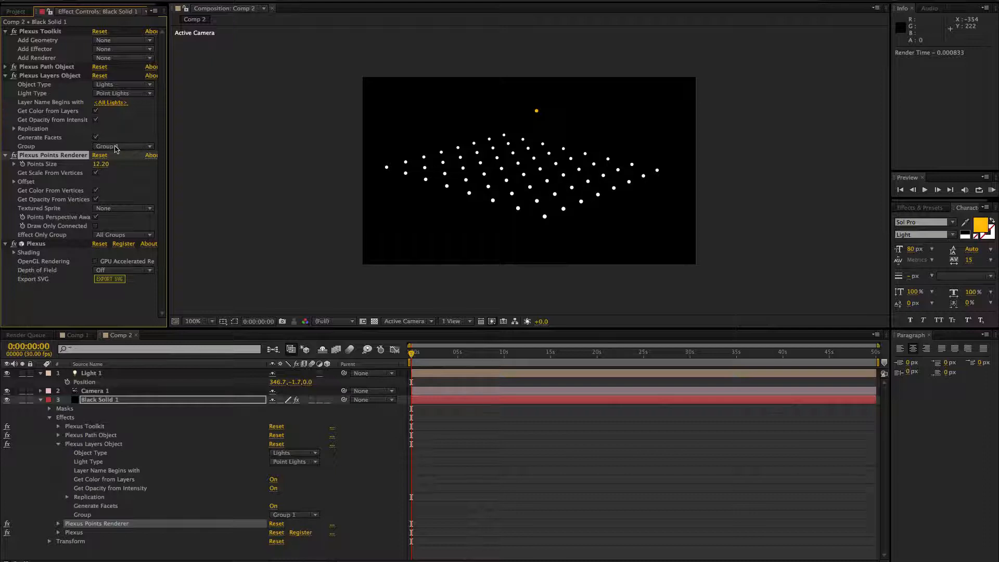
# Step: Keep the Plexus Layers Object in Group 1 and assign the Plexus Path Object to Group 2
pyautogui.click(117, 148)
pyautogui.click(112, 147)
pyautogui.click(7, 67)
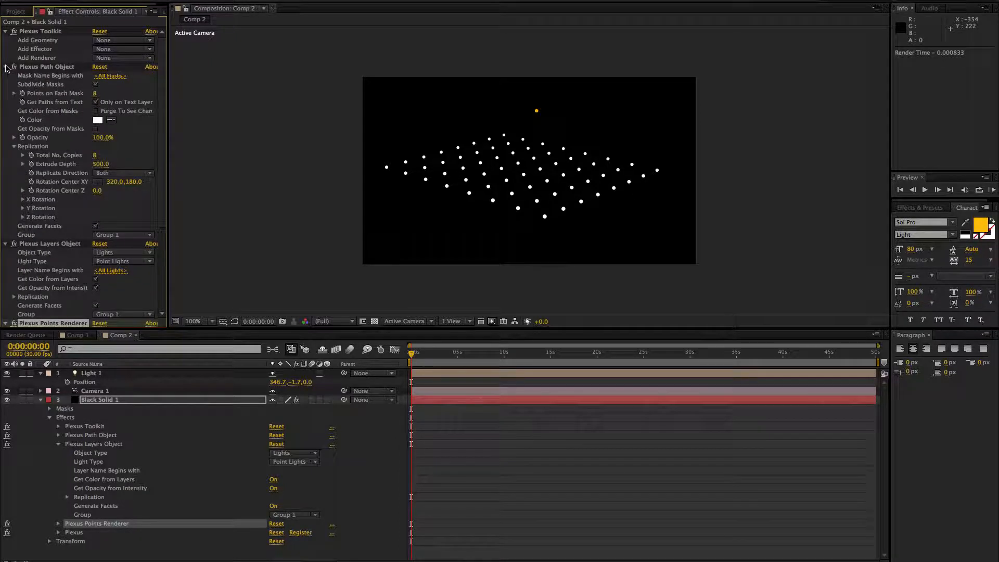
pyautogui.click(118, 235)
pyautogui.click(124, 254)
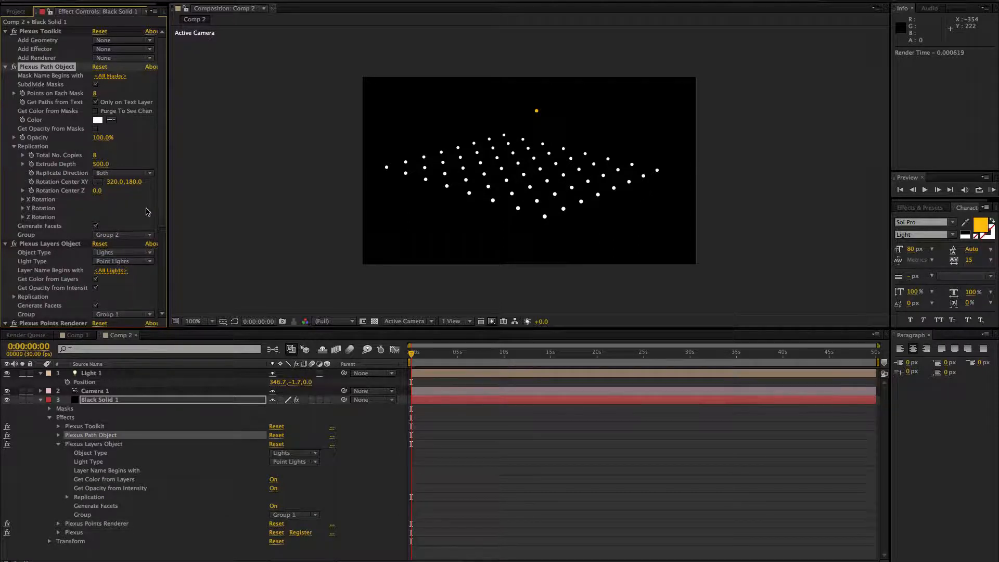
# Step: Add a Beams renderer to the Plexus effect and set its Beams Type to Groups
pyautogui.click(111, 58)
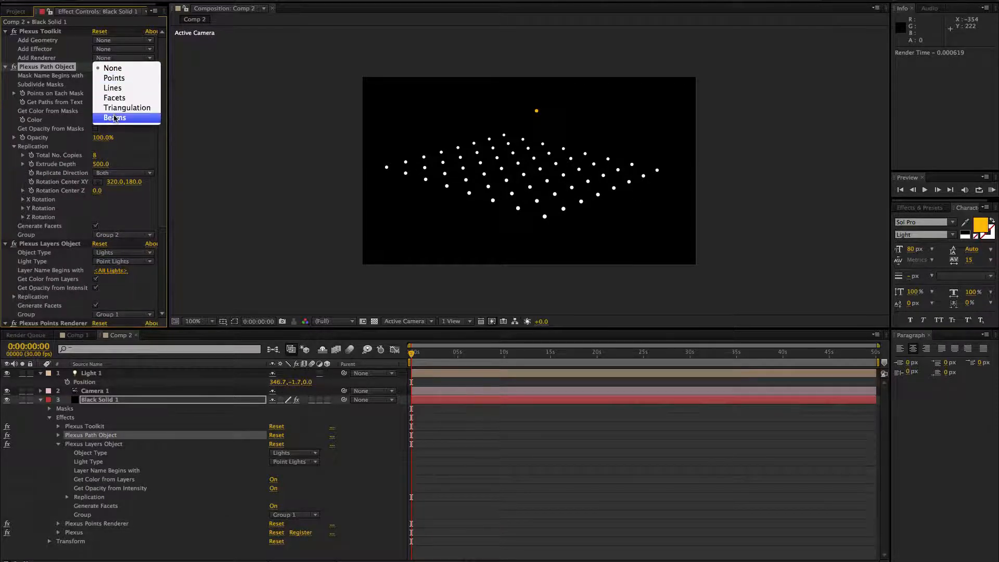
pyautogui.click(130, 119)
pyautogui.moveTo(158, 115); pyautogui.dragTo(163, 201)
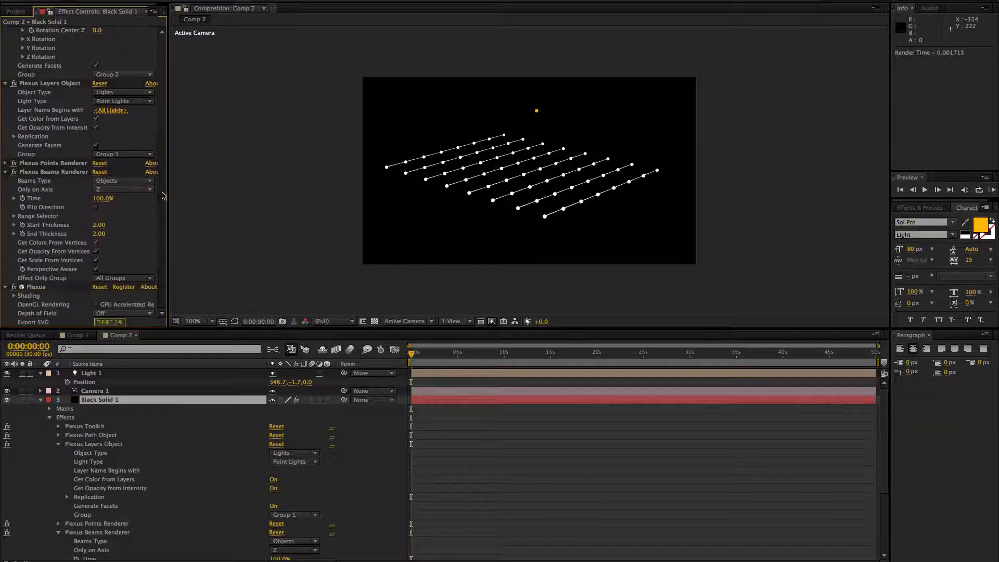
pyautogui.click(113, 182)
pyautogui.click(111, 204)
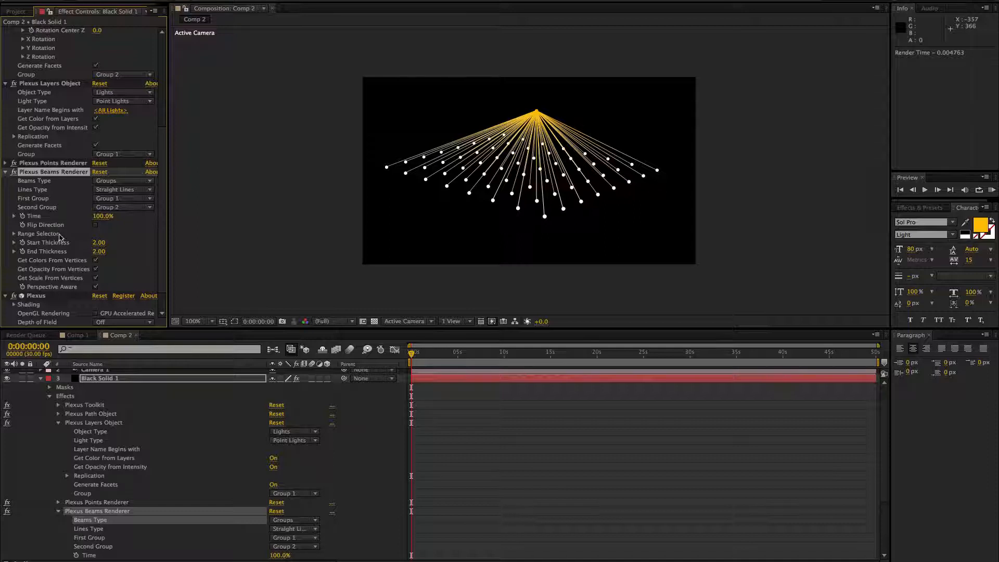
# Step: Reduce the Range End of the Beams Renderer's Range Selector to 18%
pyautogui.click(14, 234)
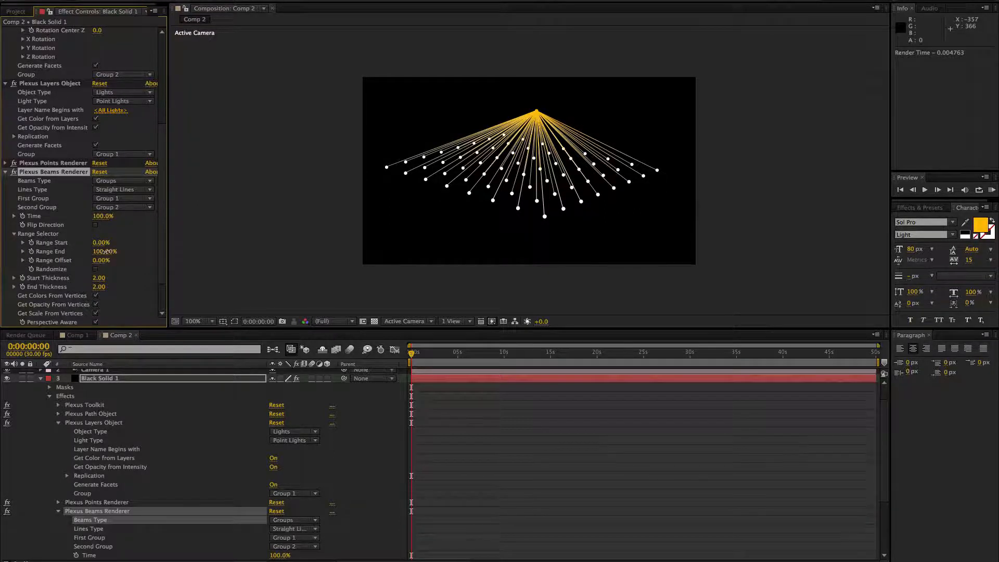
pyautogui.moveTo(106, 251); pyautogui.dragTo(67, 255)
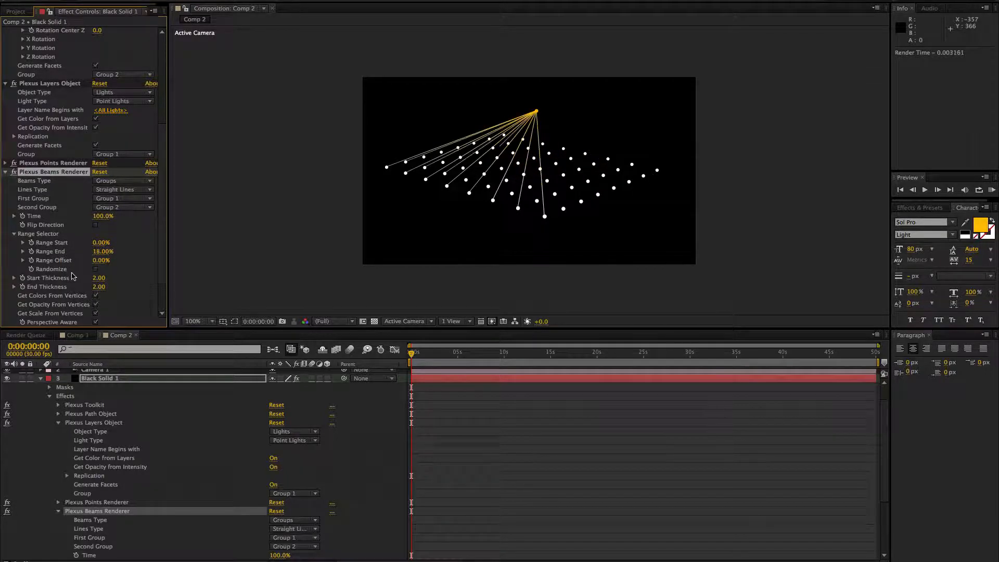
# Step: Set both the Start Thickness and End Thickness of the beams to 3
pyautogui.click(98, 279)
pyautogui.press('Tab')
pyautogui.write('3')
pyautogui.press('Return')
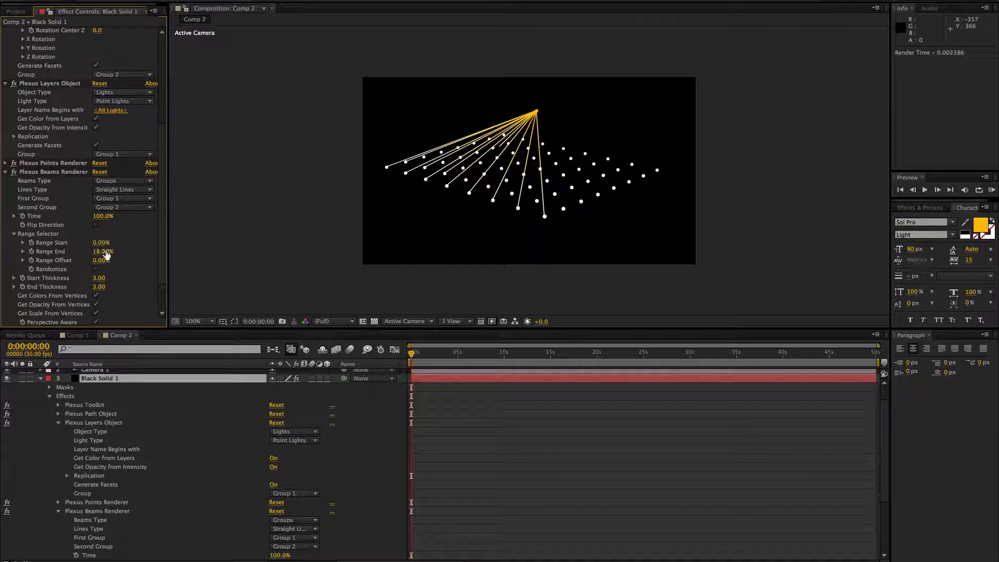
# Step: Try different beam range start, end and offset values, and restore them to 0%, 100% and 0%
pyautogui.moveTo(107, 254); pyautogui.dragTo(98, 277)
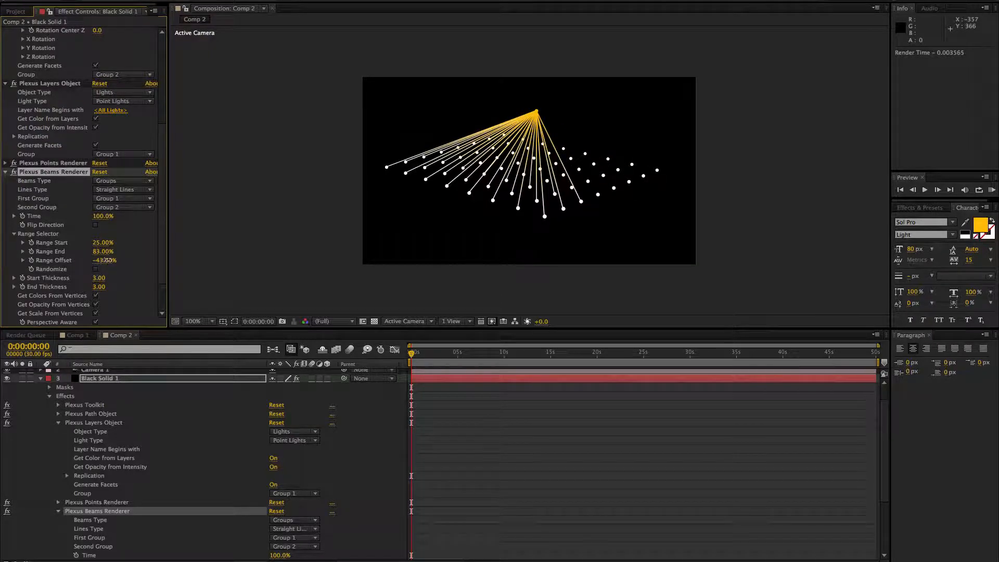
pyautogui.click(106, 260)
pyautogui.write('0')
pyautogui.press('Return')
pyautogui.click(103, 243)
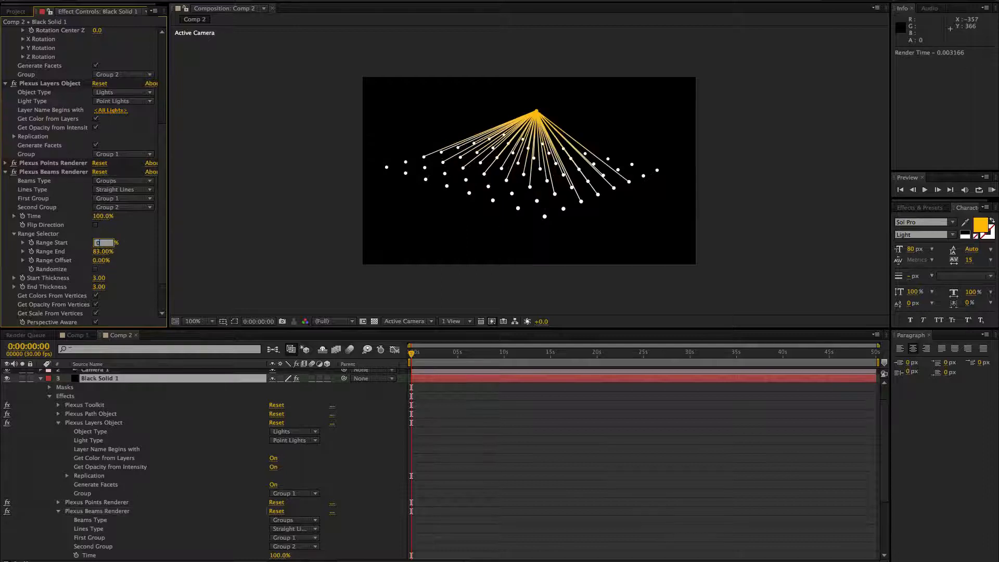
pyautogui.write('0')
pyautogui.press('Return')
pyautogui.click(105, 251)
pyautogui.write('1')
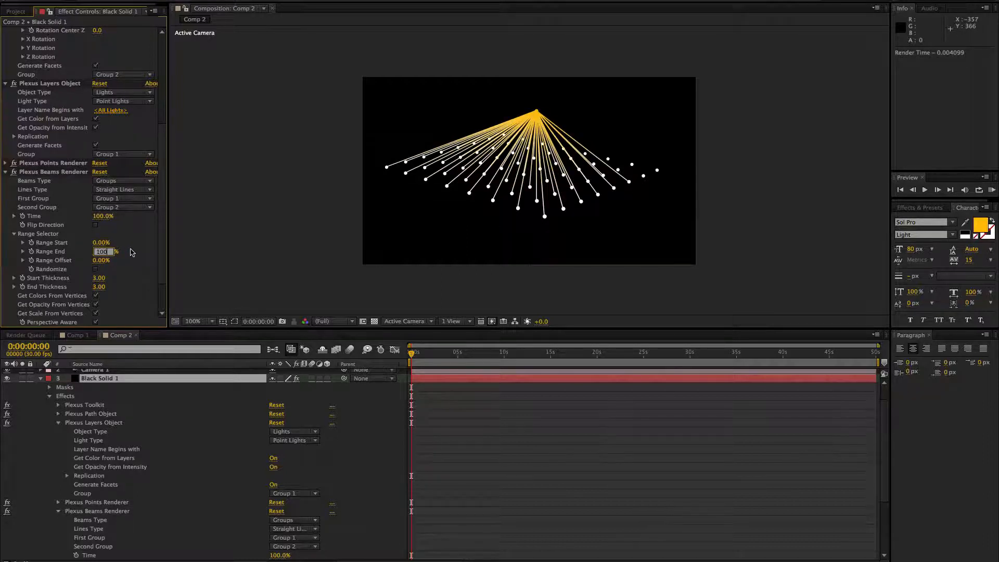
pyautogui.press('Return')
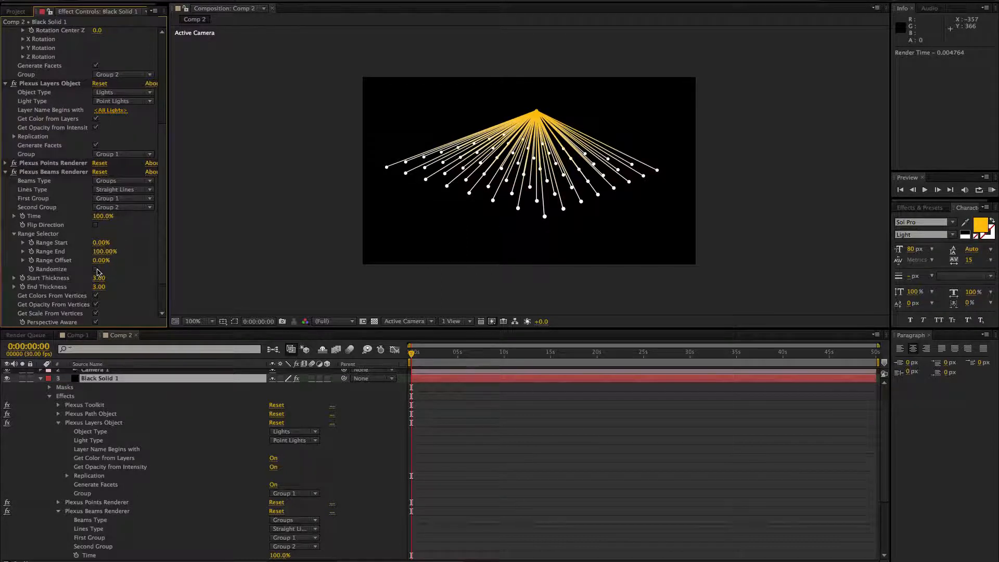
# Step: Try the beams' range controls with Randomize enabled, and turn Randomize off again
pyautogui.click(96, 270)
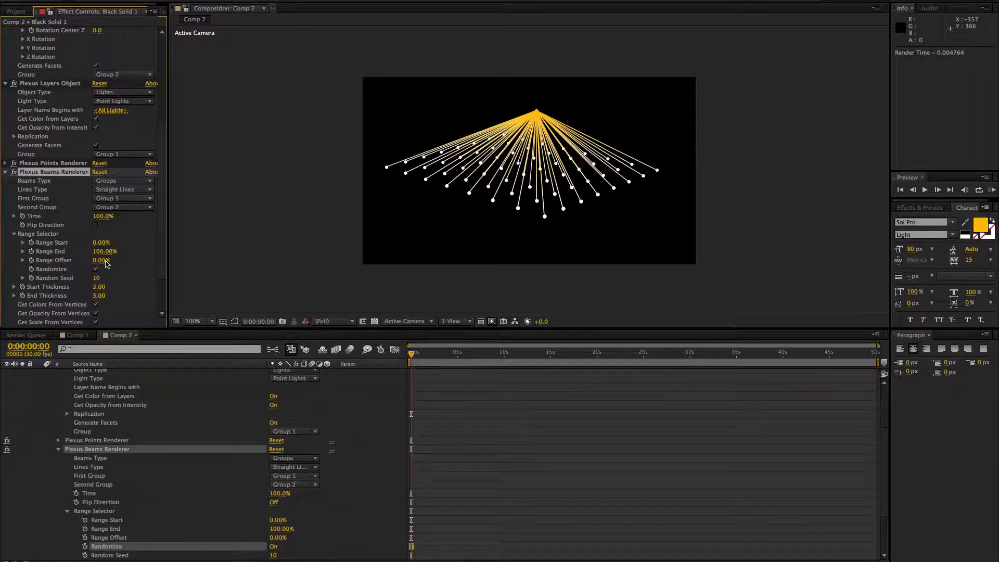
pyautogui.moveTo(101, 247); pyautogui.dragTo(118, 260)
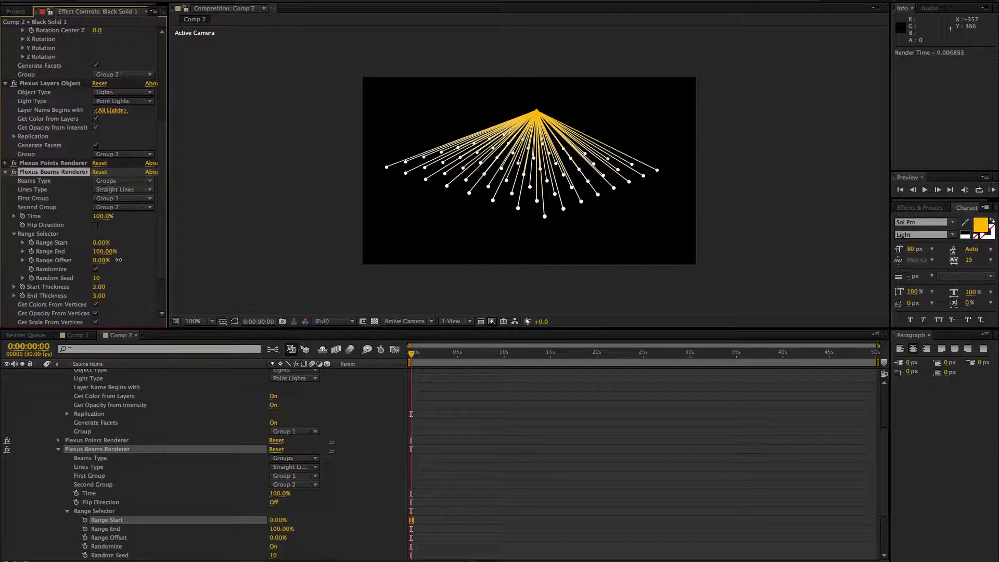
pyautogui.click(95, 269)
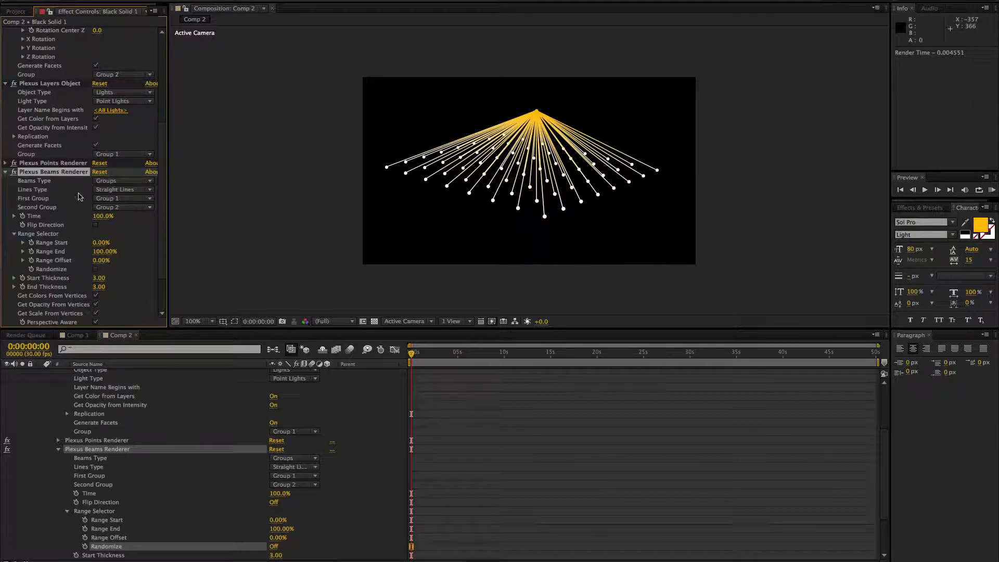
# Step: Set the Beams Renderer's Lines Type to Bezier Lines and inspect the curves from another camera angle
pyautogui.click(115, 191)
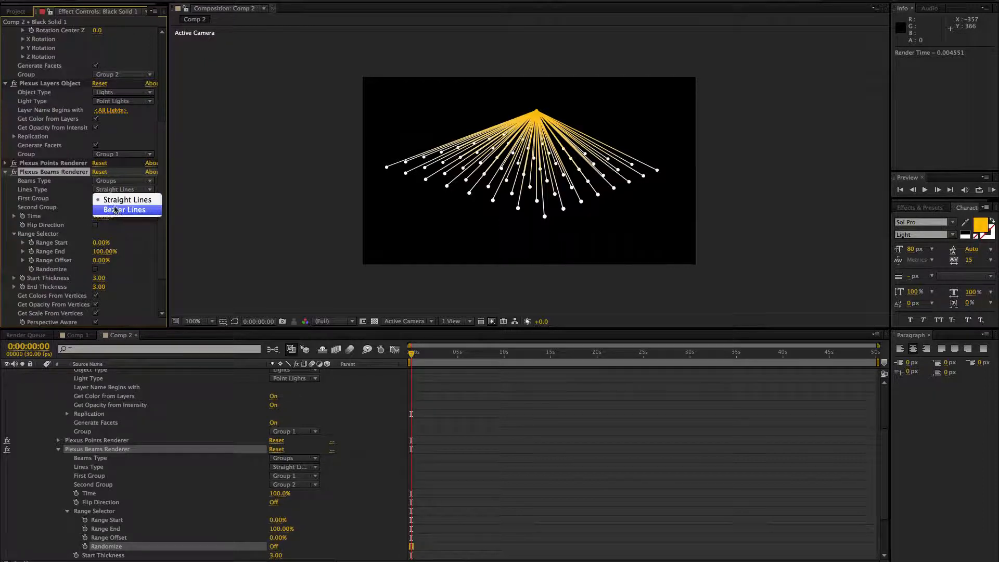
pyautogui.click(115, 210)
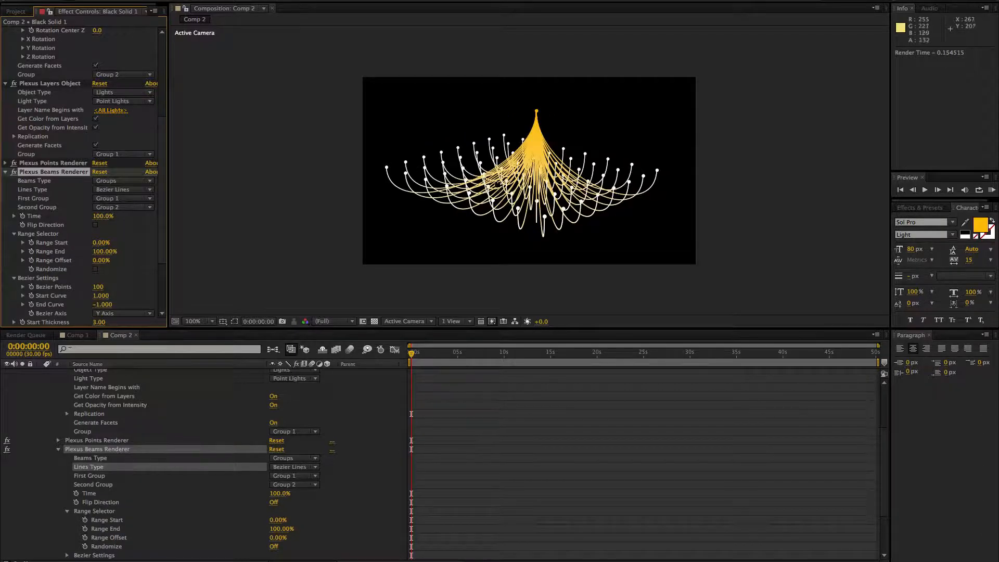
pyautogui.moveTo(501, 186); pyautogui.dragTo(518, 127)
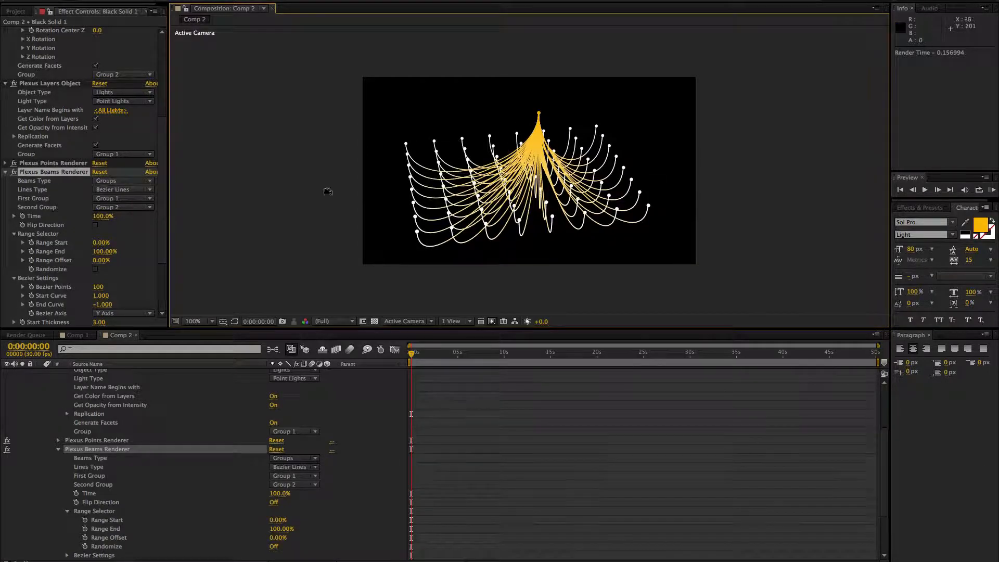
# Step: Move the point light to about X 255.7 and Y -73.7
pyautogui.scroll(5, 124, 400)
pyautogui.click(120, 376)
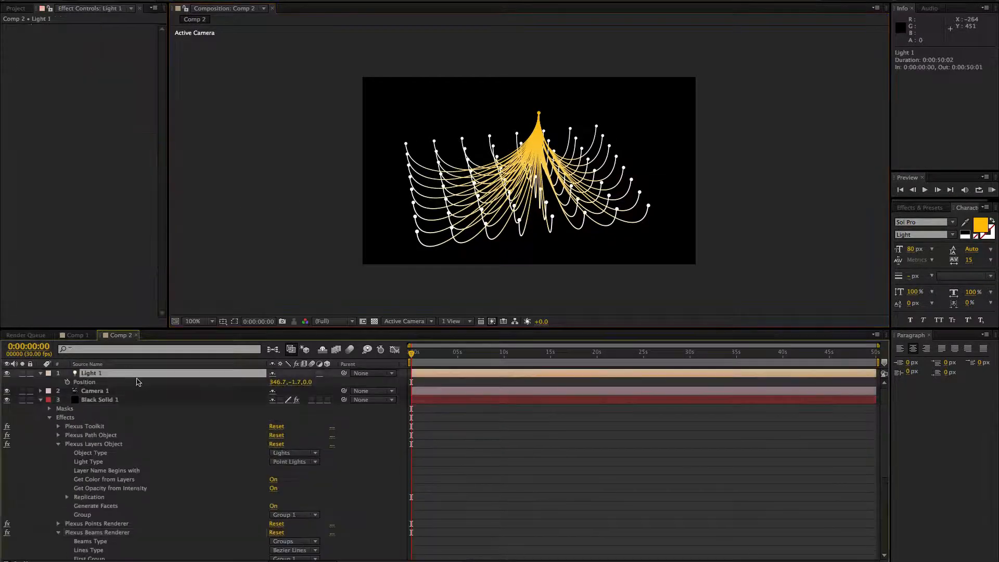
pyautogui.moveTo(276, 383); pyautogui.dragTo(281, 355)
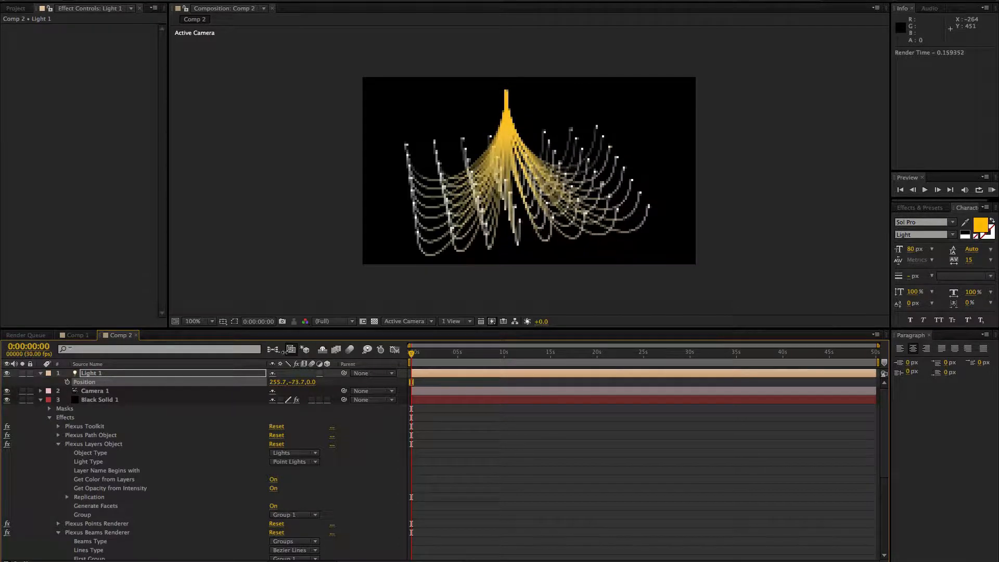
# Step: Reduce the Time value of the black solid's Beams Renderer to 4%
pyautogui.click(91, 401)
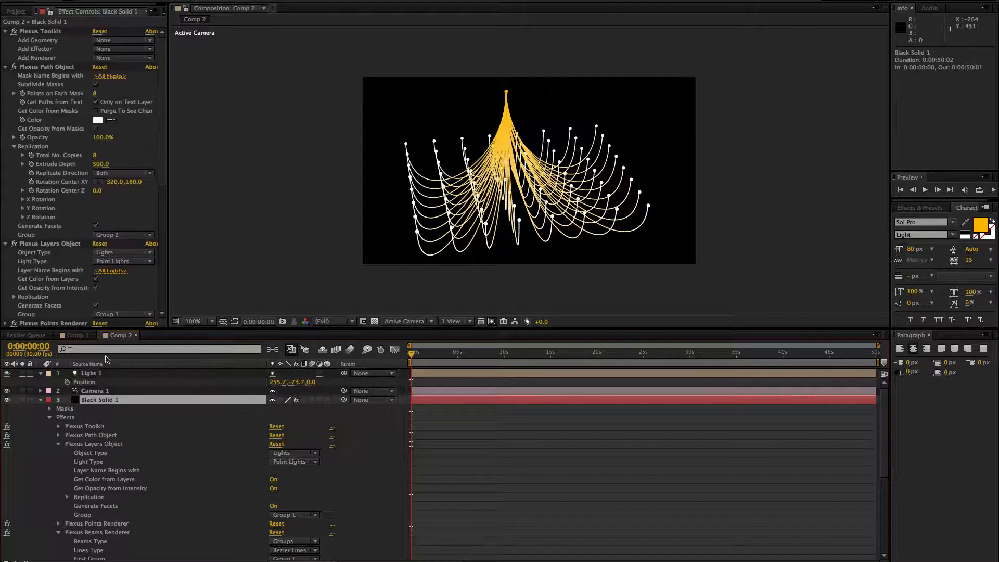
pyautogui.scroll(-6, 100, 229)
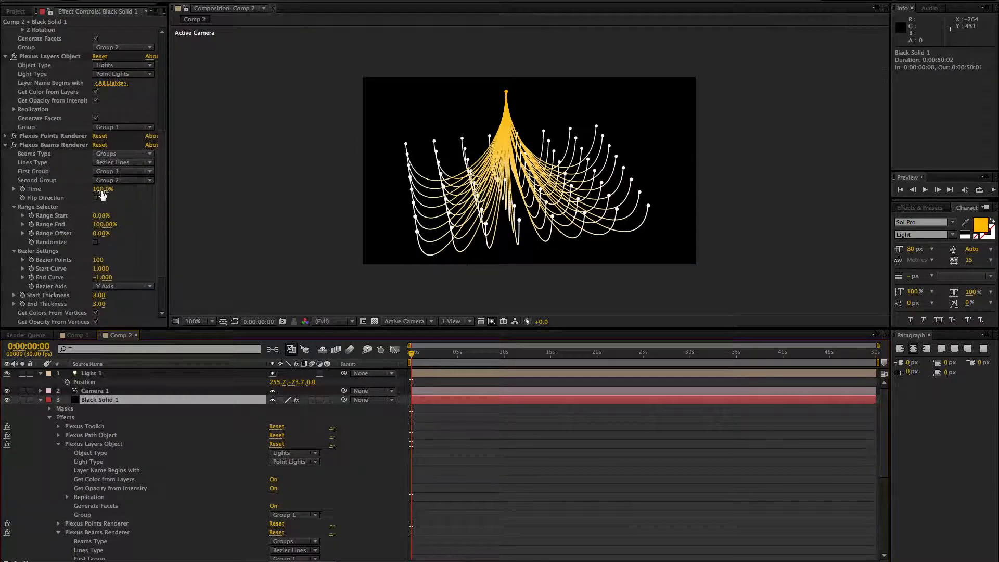
pyautogui.moveTo(103, 194); pyautogui.dragTo(50, 196)
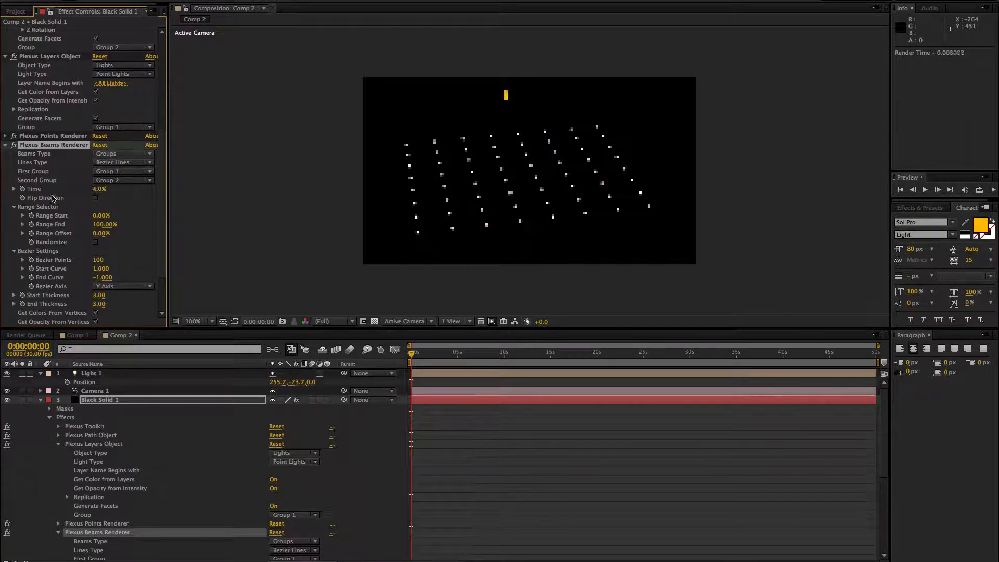
# Step: Reduce the Plexus Path Object's Total No. Copies and Points on Each Mask to 4 each
pyautogui.scroll(8, 106, 125)
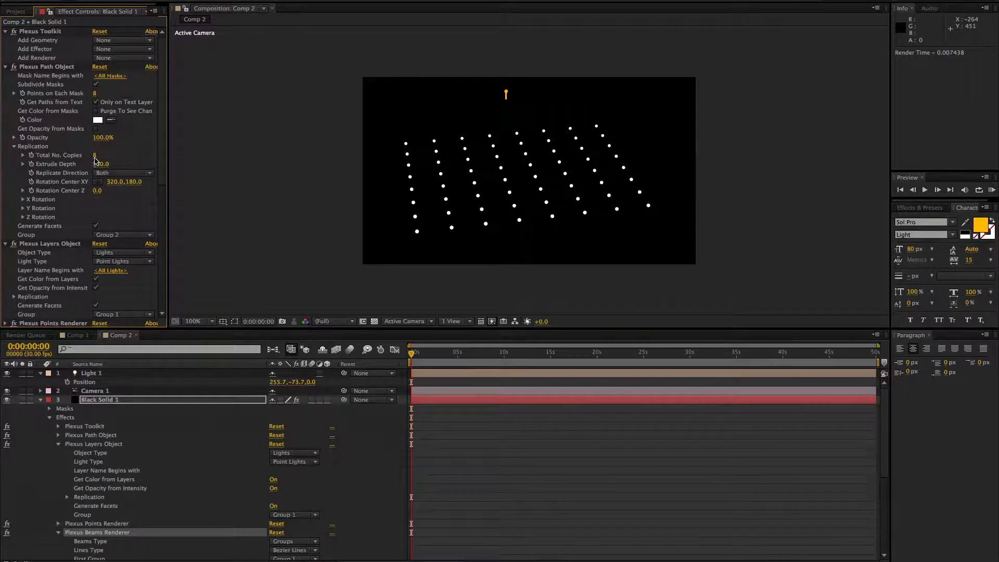
pyautogui.click(94, 156)
pyautogui.write('4')
pyautogui.press('Return')
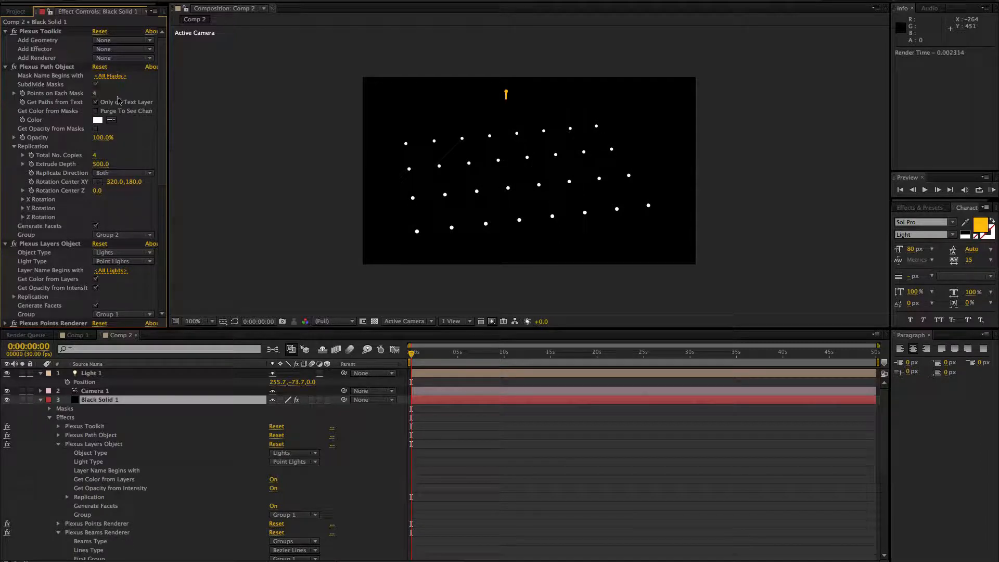
# Step: Return the Beams Renderer's Time value to 100%
pyautogui.moveTo(165, 147); pyautogui.dragTo(156, 284)
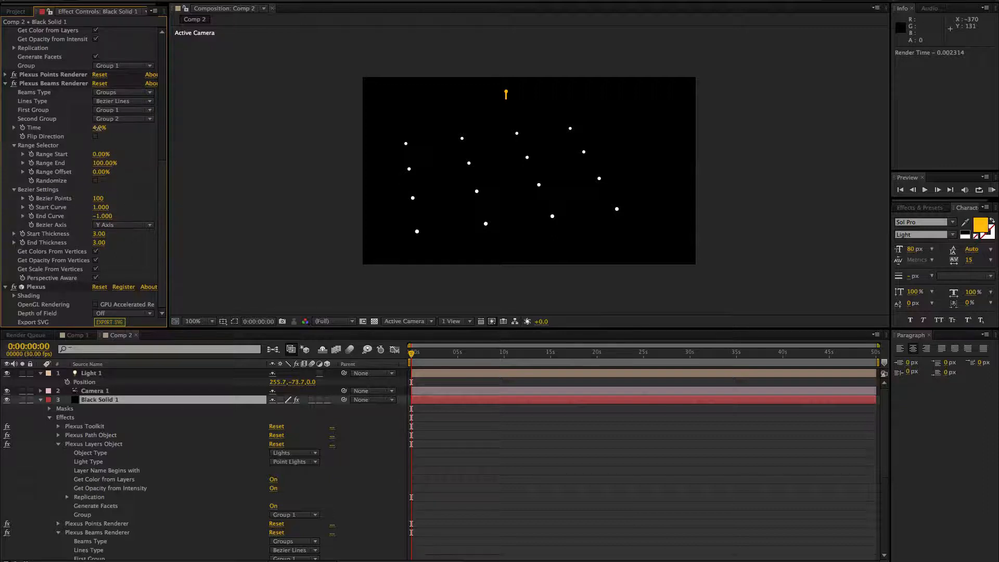
pyautogui.moveTo(98, 127); pyautogui.dragTo(177, 152)
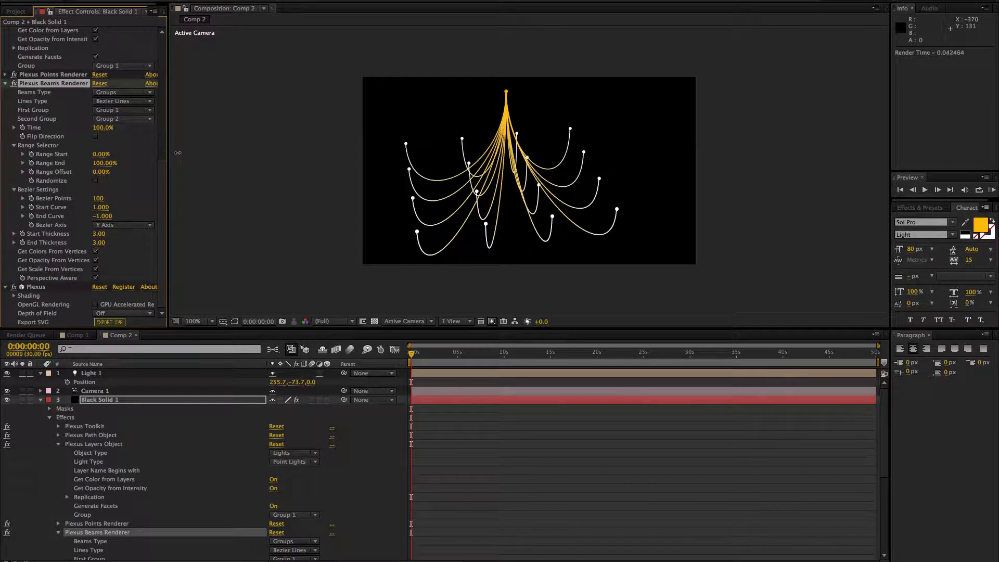
# Step: Try the X Axis and Z Axis as the beams' Bezier Axis, and return it to Y Axis
pyautogui.click(111, 228)
pyautogui.click(117, 237)
pyautogui.click(118, 228)
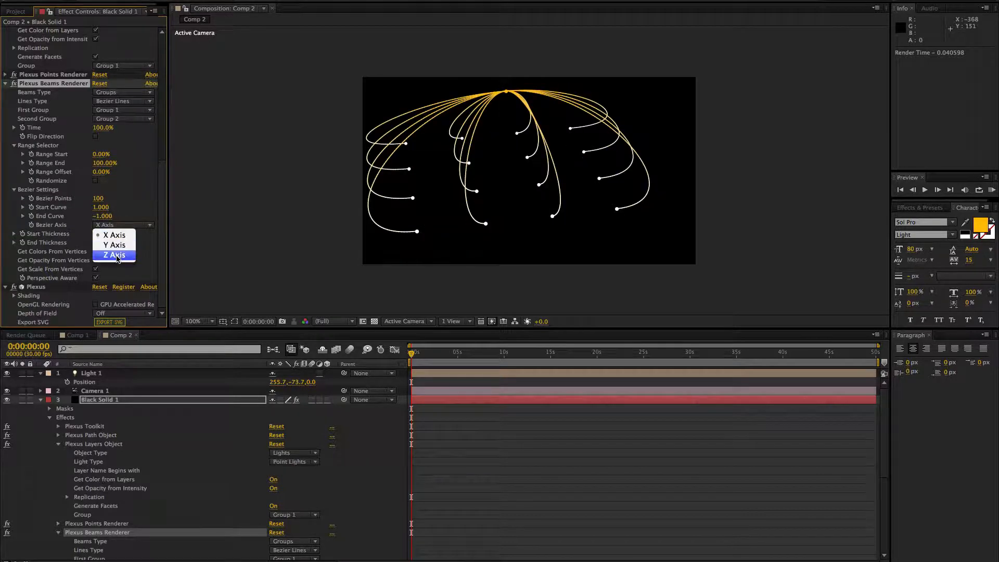
pyautogui.click(117, 259)
pyautogui.click(117, 228)
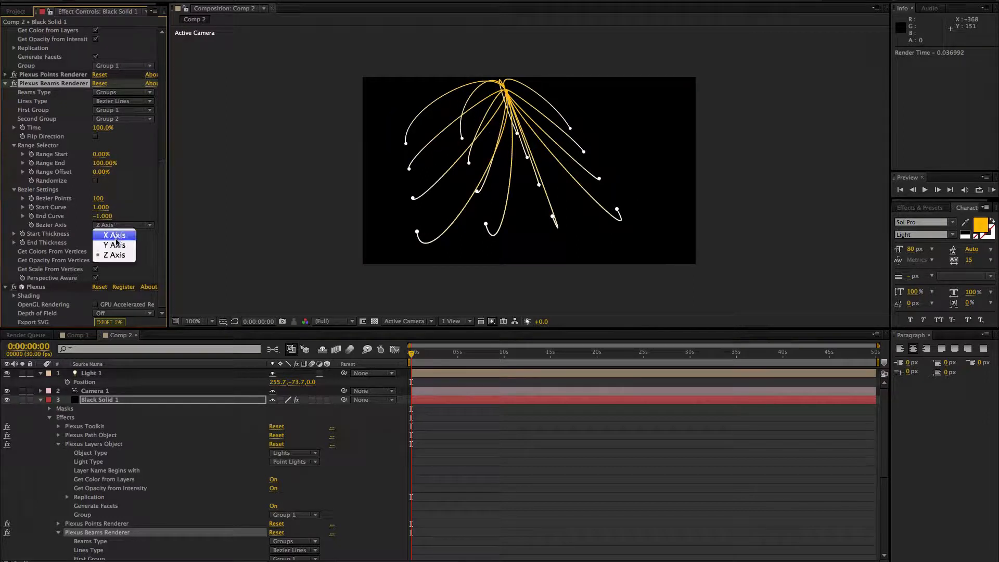
pyautogui.click(118, 244)
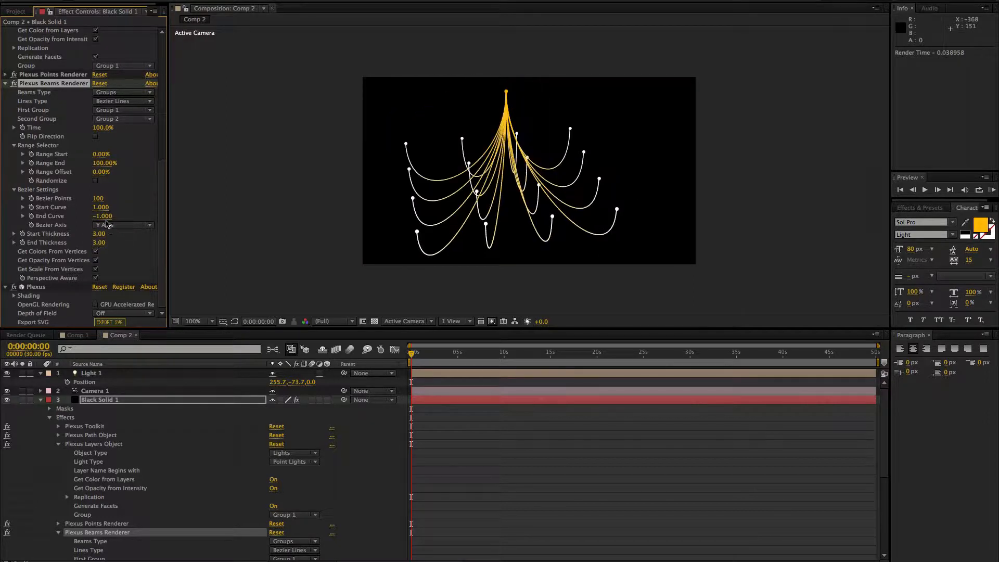
# Step: Set the Beams Renderer's Bezier End Curve to 0.970 and its Start Curve to 2.250
pyautogui.moveTo(104, 216); pyautogui.dragTo(203, 212)
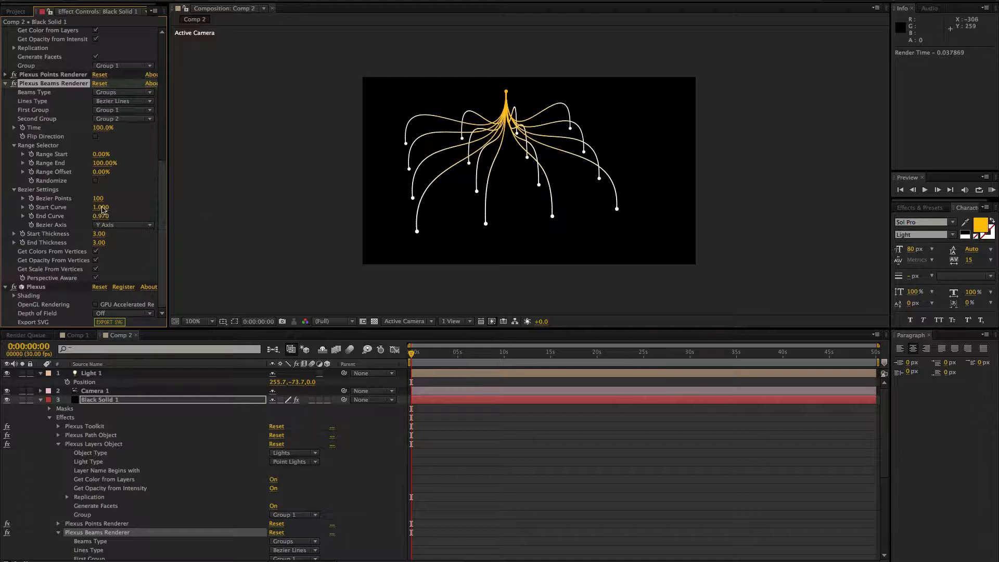
pyautogui.moveTo(104, 207); pyautogui.dragTo(164, 205)
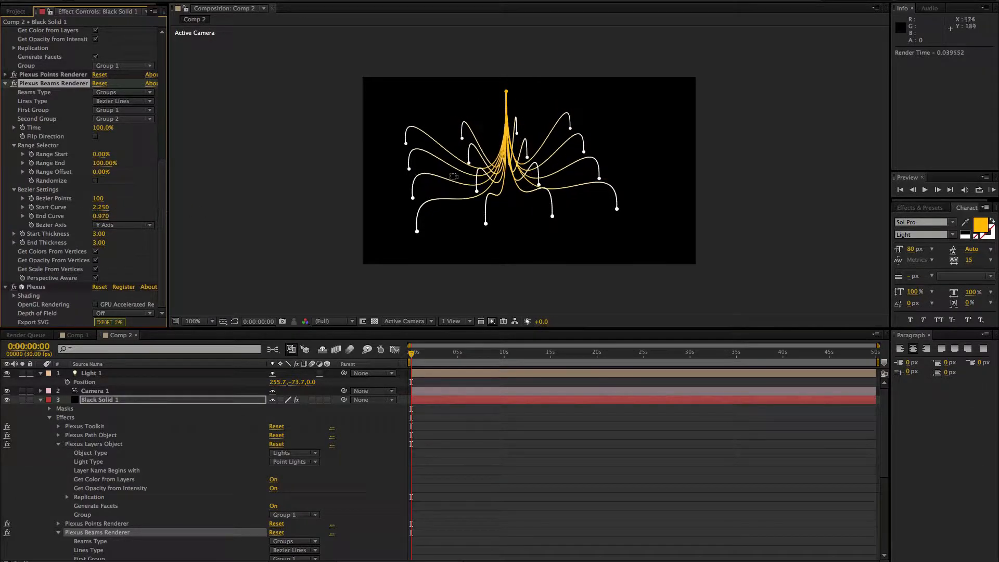
# Step: Orbit Camera 1 around the point grid and light to examine the curved Bezier beams from several angles
pyautogui.moveTo(466, 207); pyautogui.dragTo(380, 214)
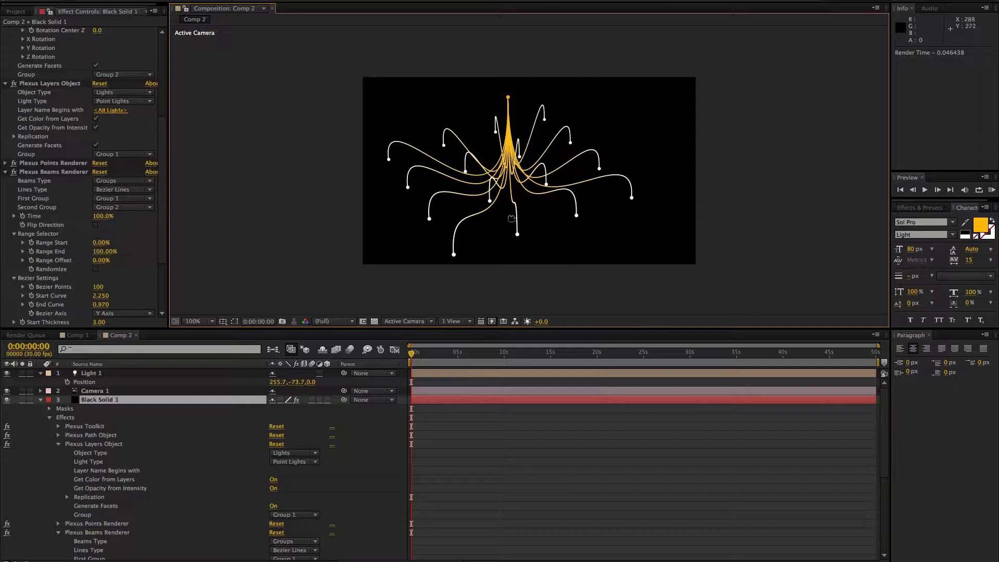
pyautogui.moveTo(512, 219); pyautogui.dragTo(339, 179)
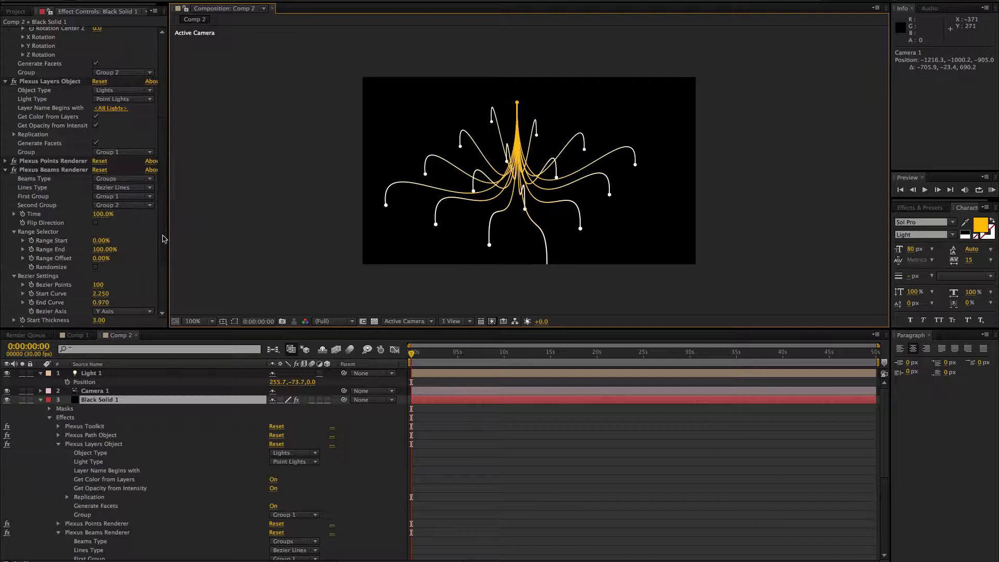
pyautogui.scroll(-3, 162, 263)
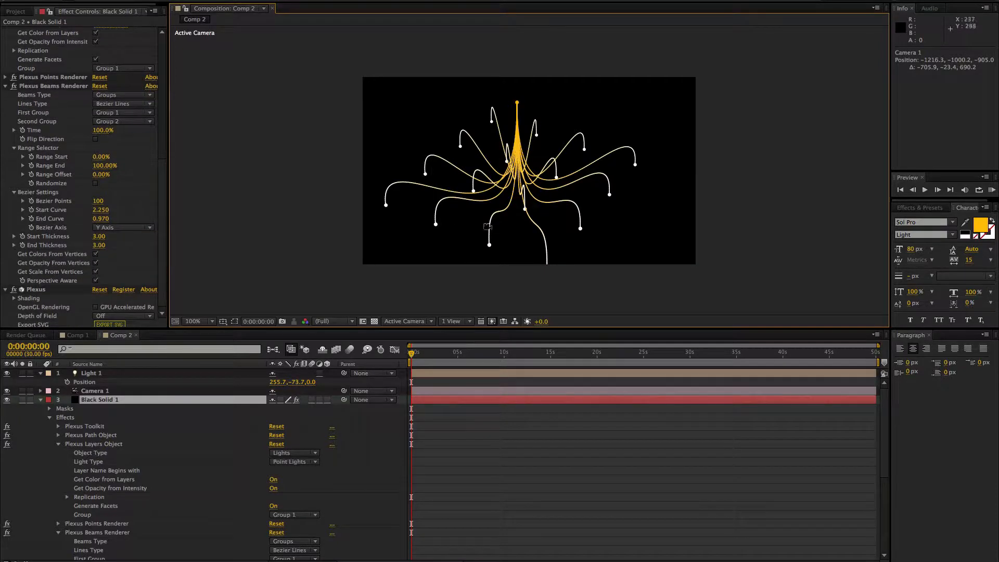
pyautogui.moveTo(499, 225); pyautogui.dragTo(196, 216)
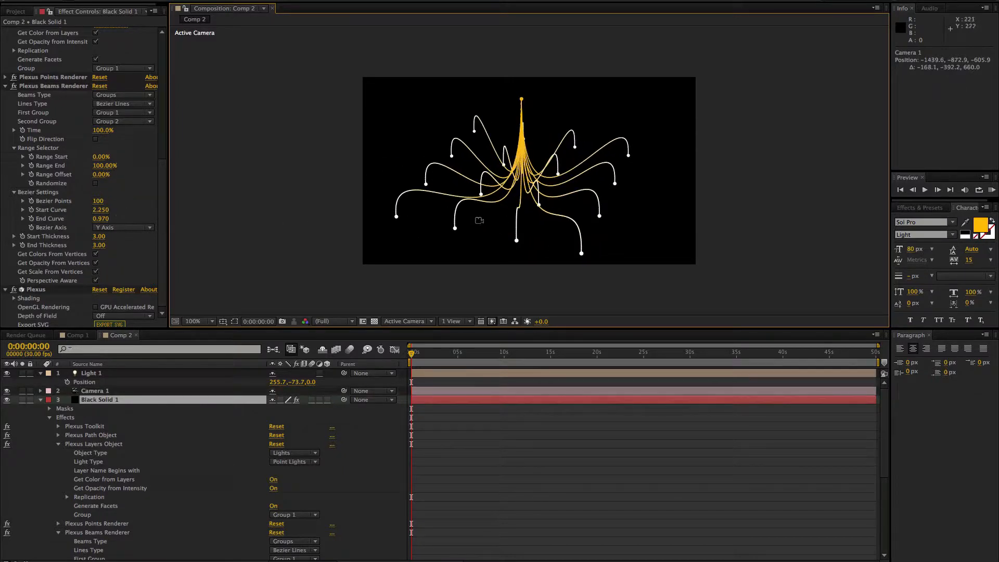
pyautogui.moveTo(479, 221); pyautogui.dragTo(430, 207)
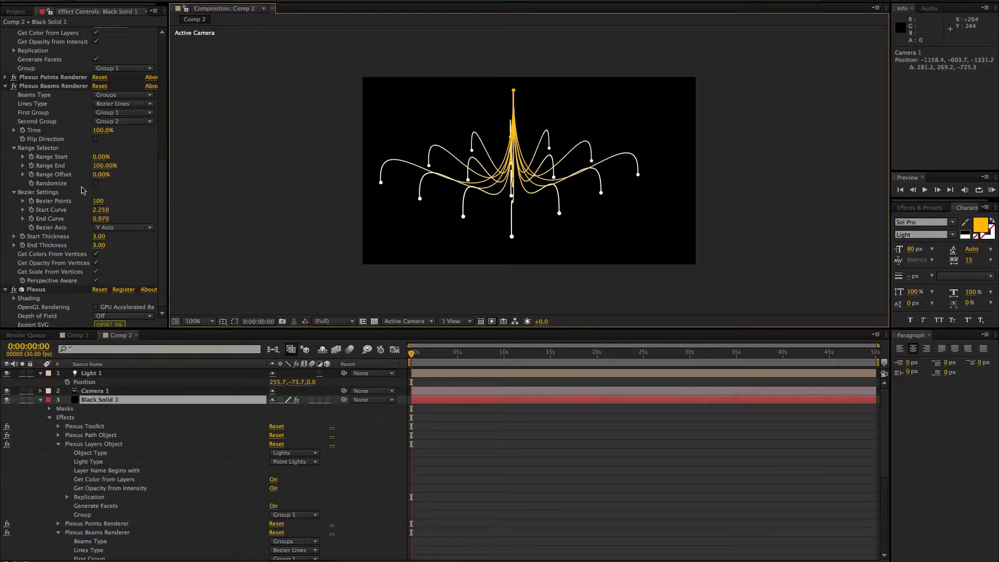
pyautogui.scroll(3, 155, 192)
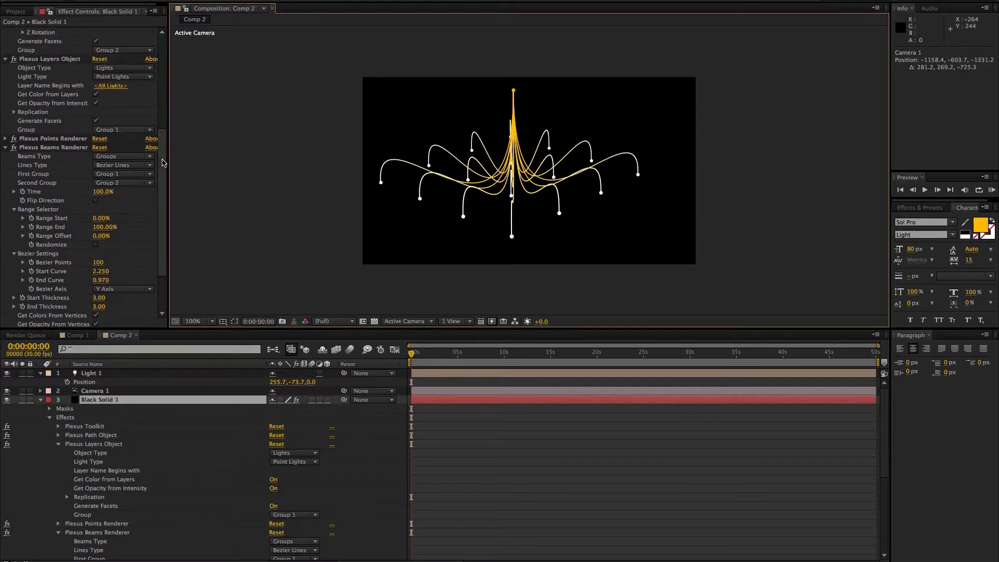